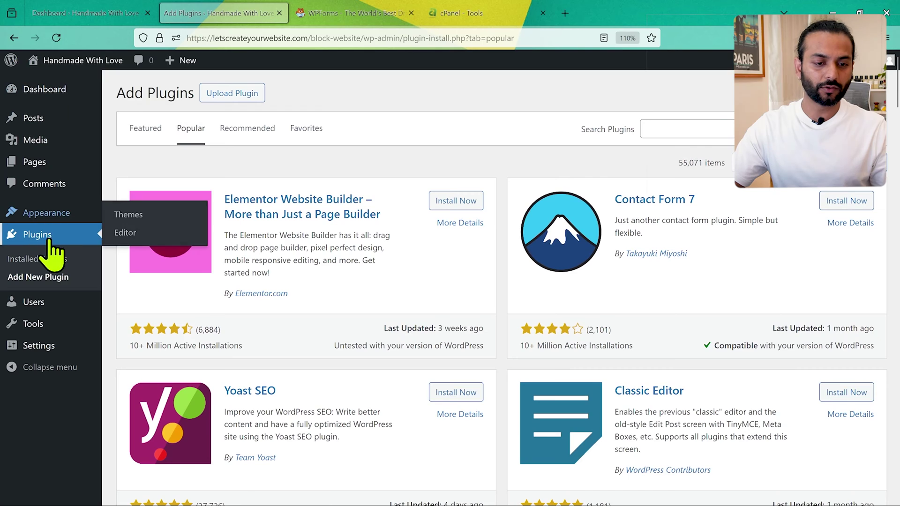
Search plugins for 'WP FORMS', install and activate WPForms, and begin the first form.
left_click(696, 130)
type("WP FORMS")
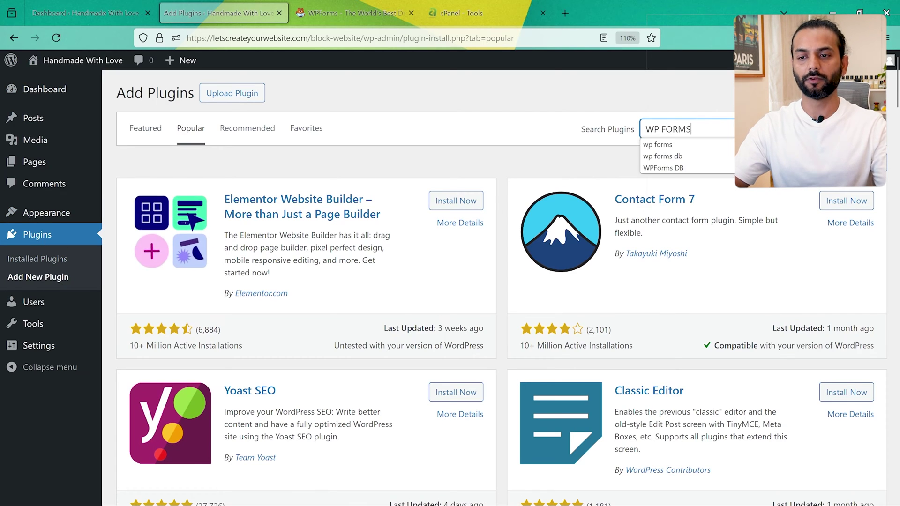
key("Return")
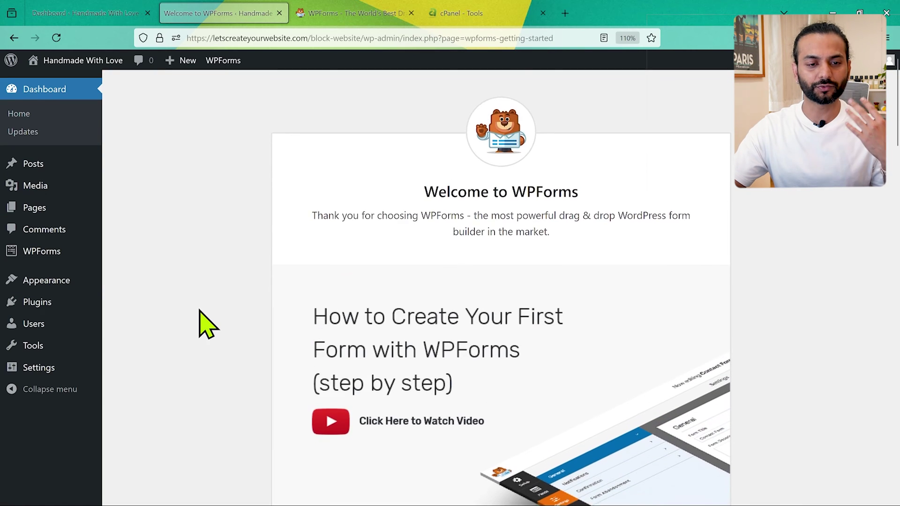
scroll(207, 323, "down", 5)
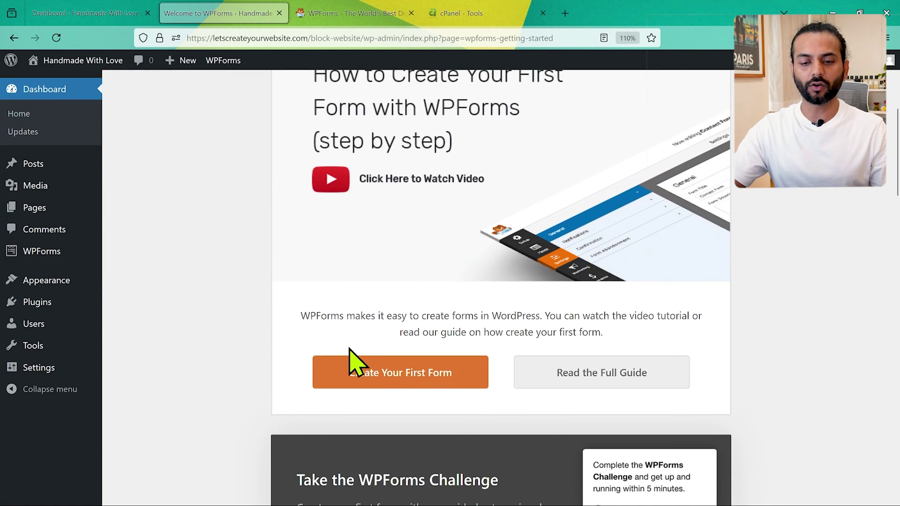
left_click(398, 382)
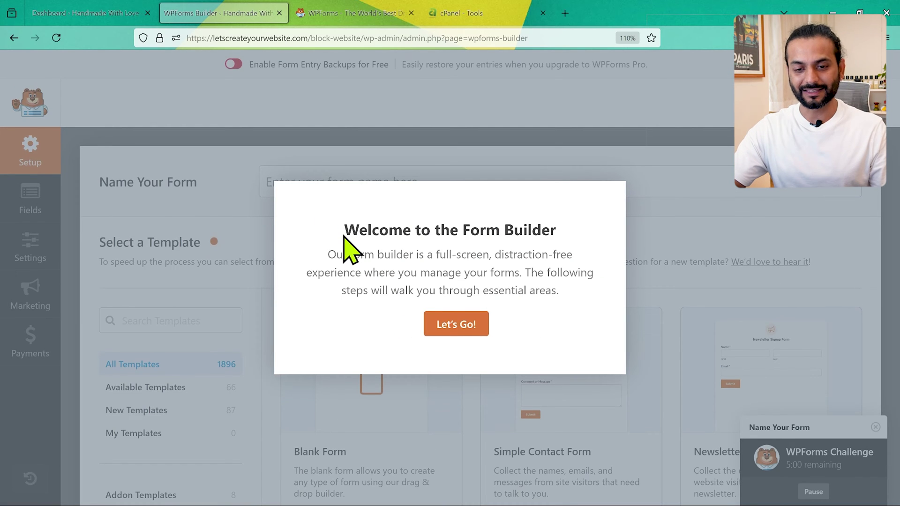
Dismiss the builder welcome and name the new form 'Contact us form'.
left_click(468, 326)
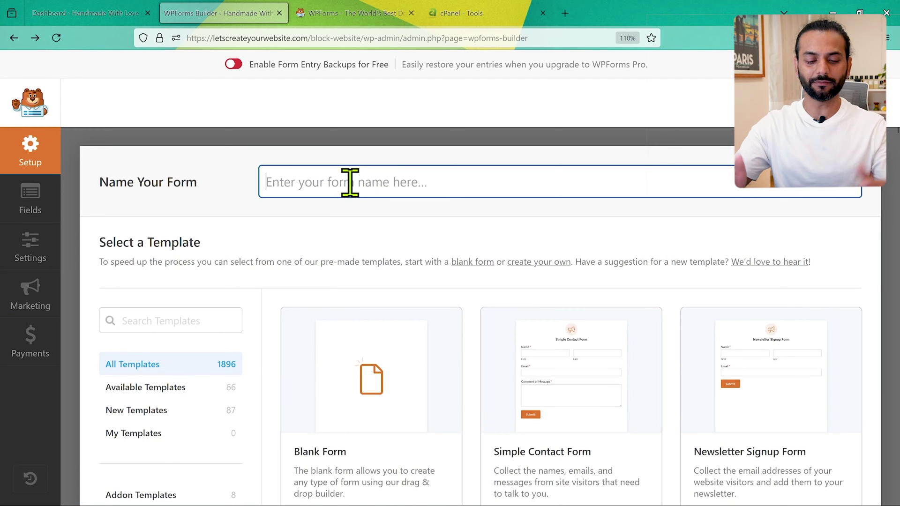
type("Contact us form")
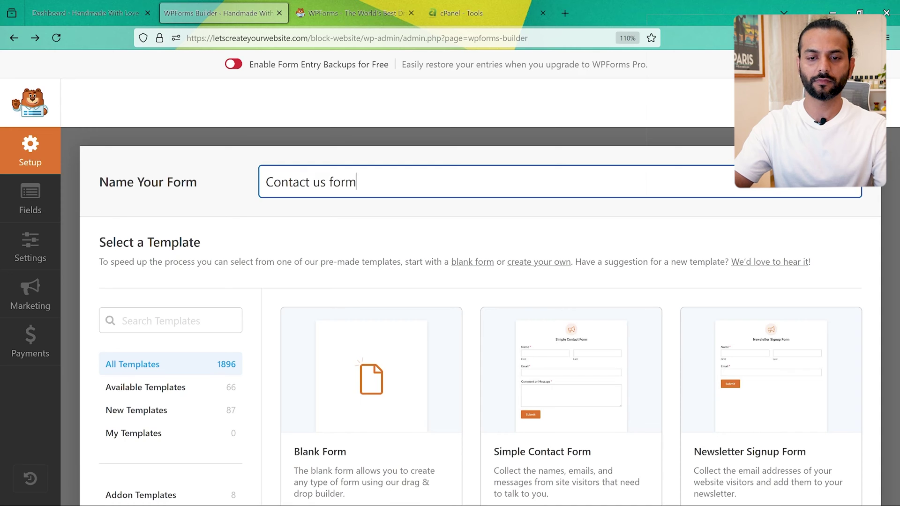
scroll(438, 251, "down", 3)
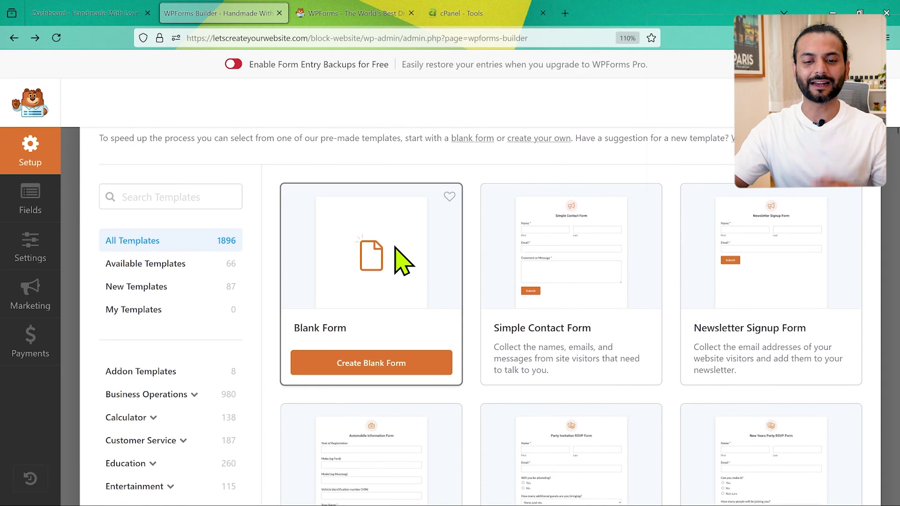
mouse_move(388, 284)
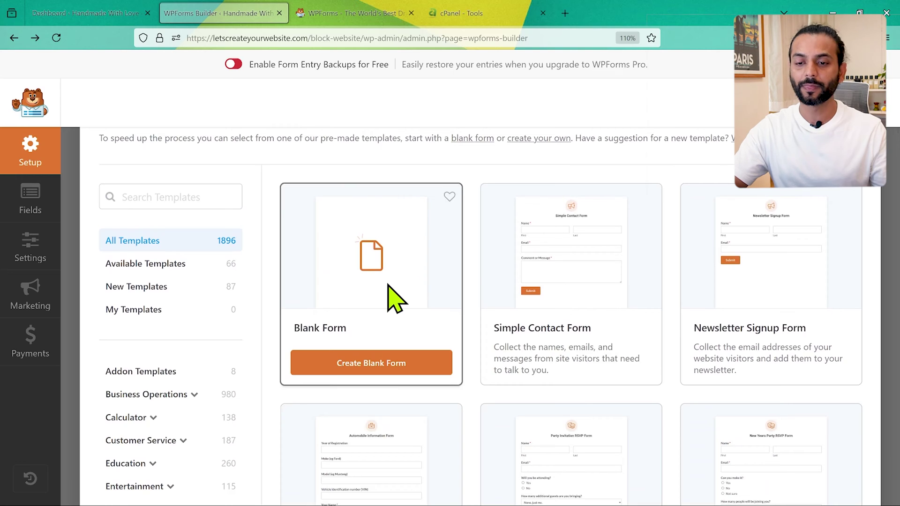
mouse_move(596, 264)
scroll(596, 307, "down", 1)
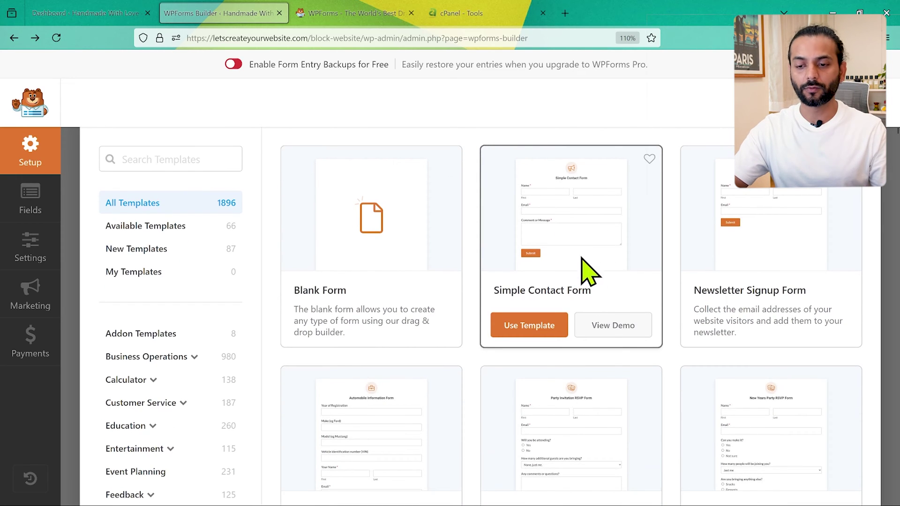
Preview the Simple Contact Form and Newsletter Signup Form template demos.
left_click(608, 326)
scroll(465, 321, "down", 5)
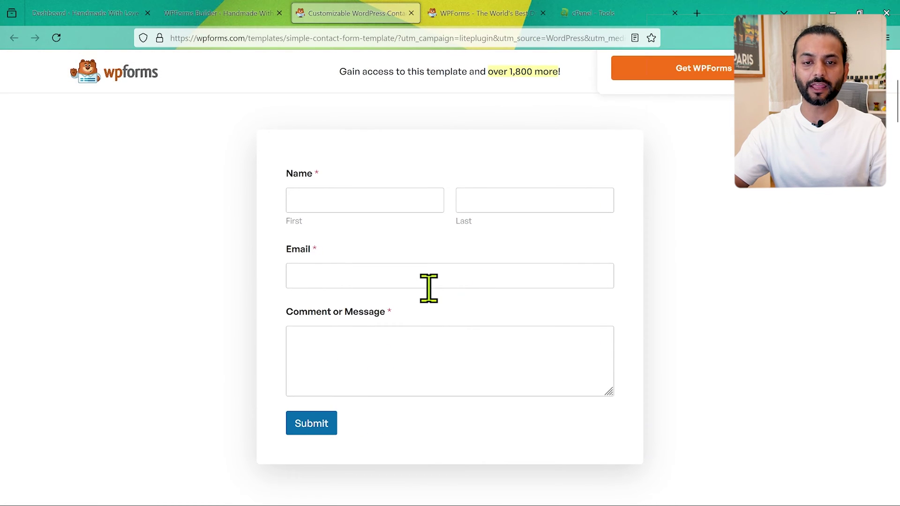
left_click(212, 13)
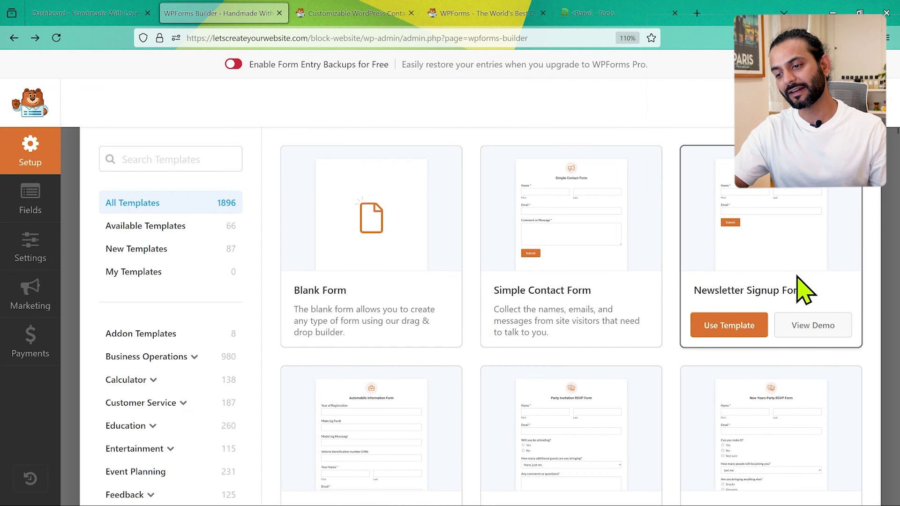
left_click(805, 330)
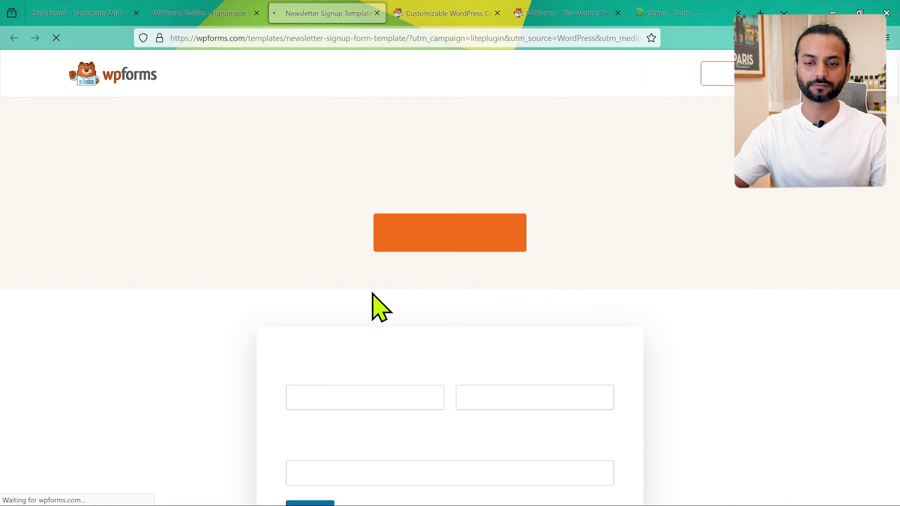
scroll(368, 382, "down", 5)
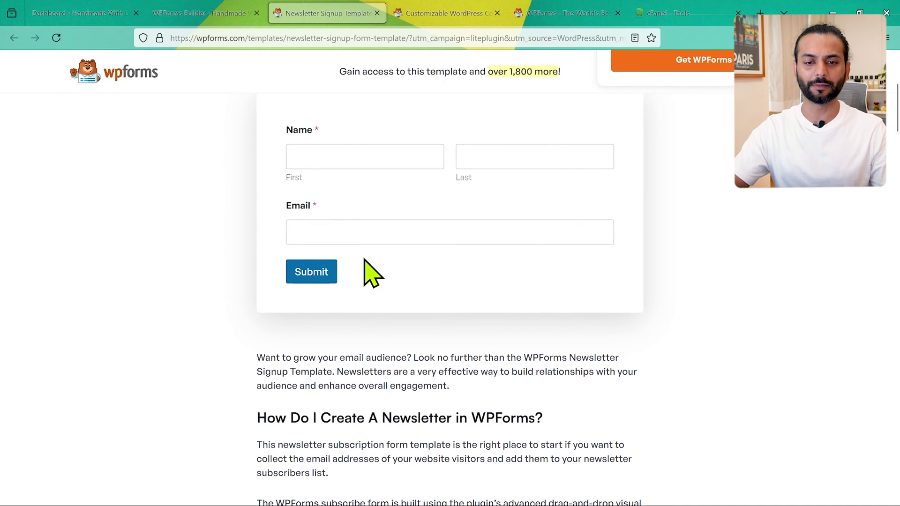
left_click(180, 14)
Browse the template gallery and start the form from the blank template.
scroll(725, 232, "up", 3)
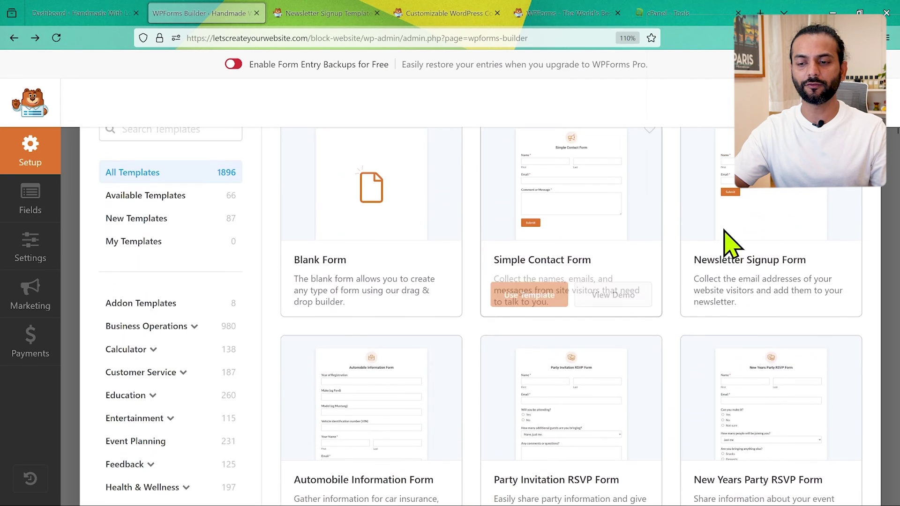
scroll(666, 300, "down", 6)
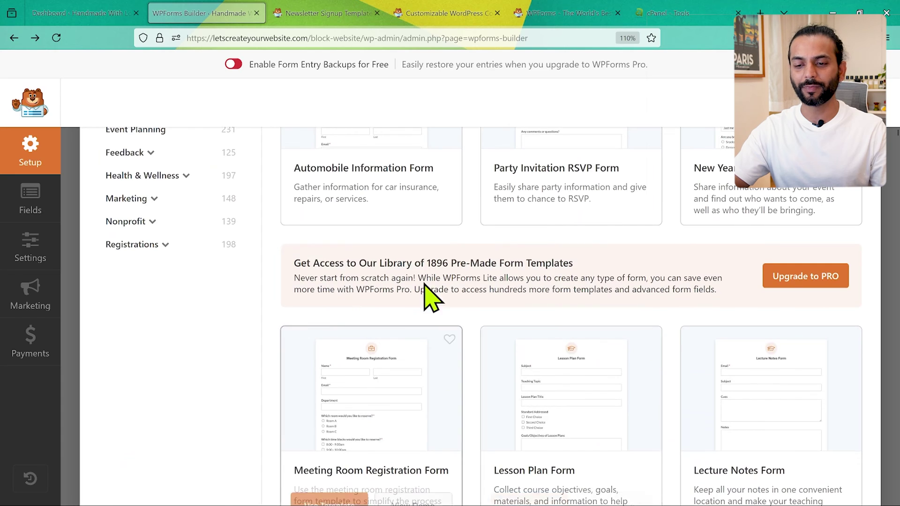
scroll(488, 416, "down", 1)
scroll(460, 402, "up", 10)
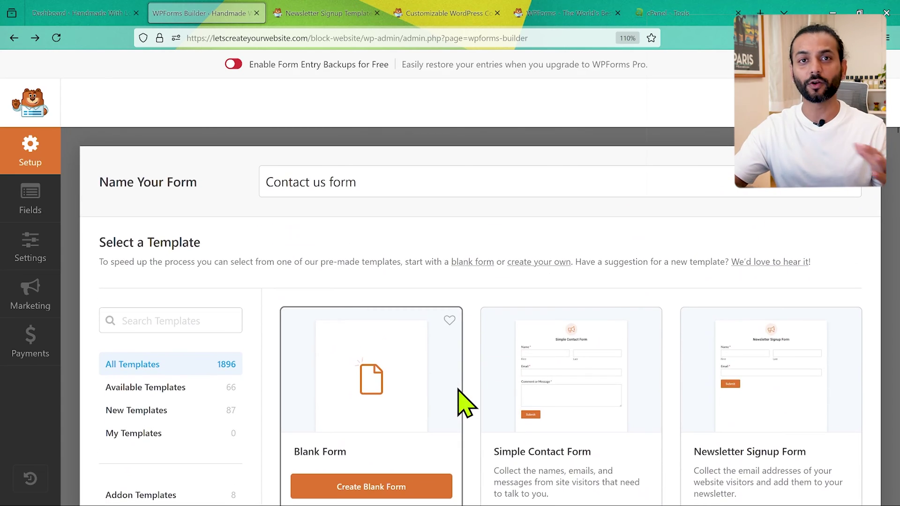
scroll(374, 422, "down", 2)
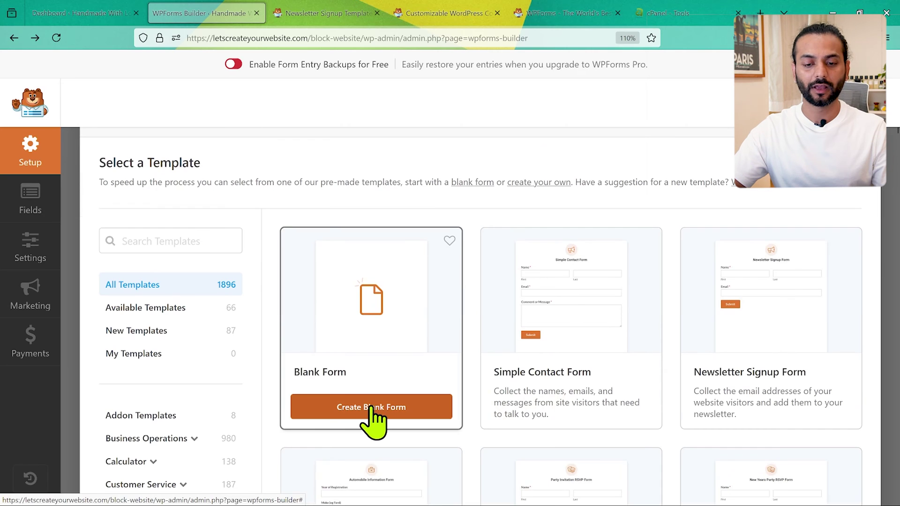
left_click(374, 408)
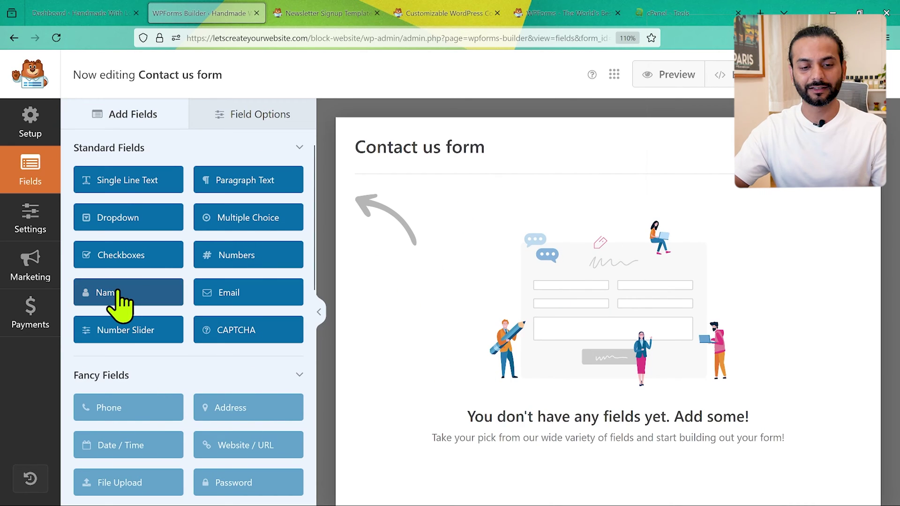
Add a Name field to the empty form and set its field size to Large.
left_click_drag(118, 291, 543, 278)
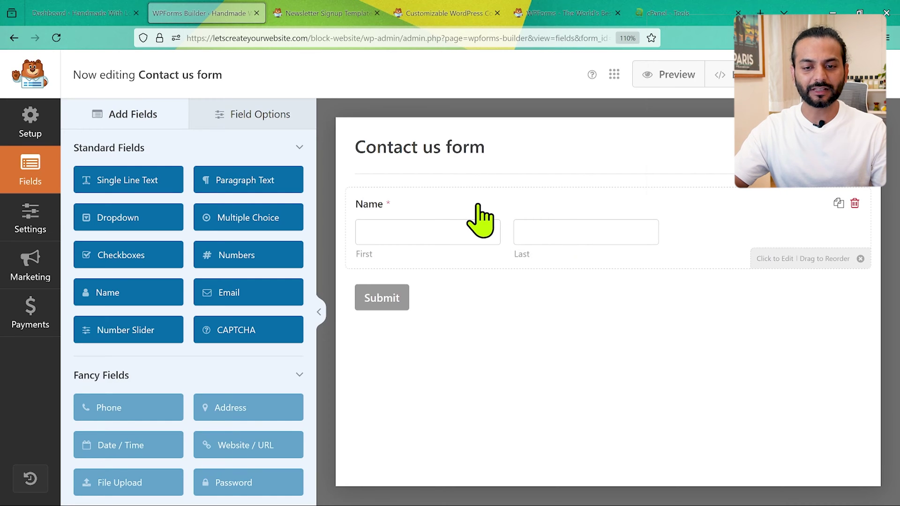
left_click(478, 219)
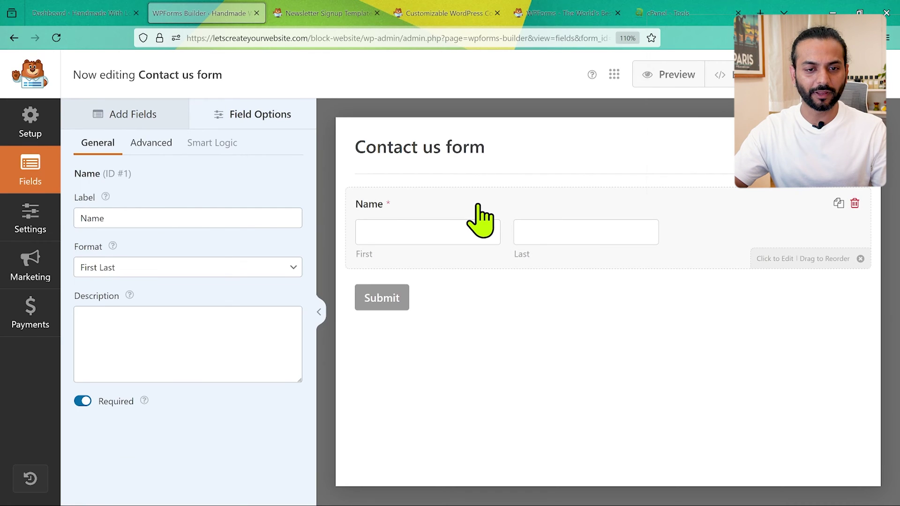
left_click(157, 145)
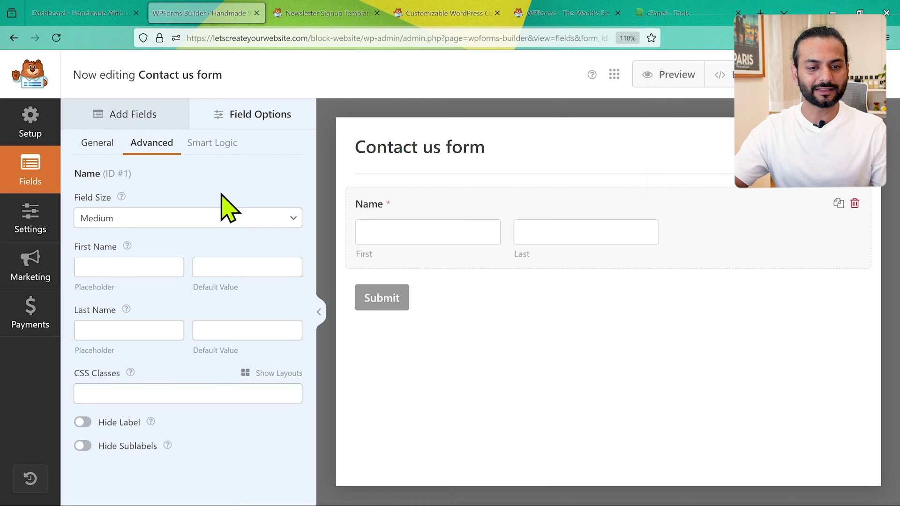
left_click(293, 219)
left_click(193, 240)
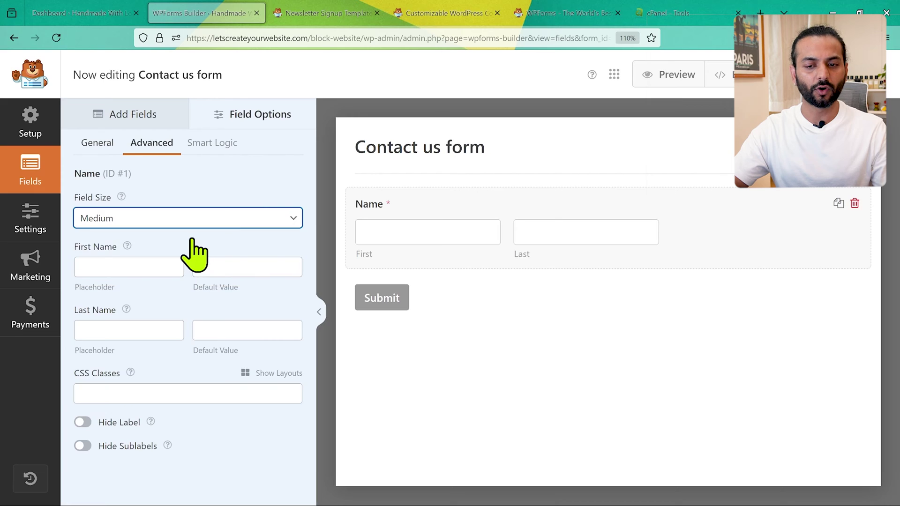
left_click(278, 218)
left_click(203, 276)
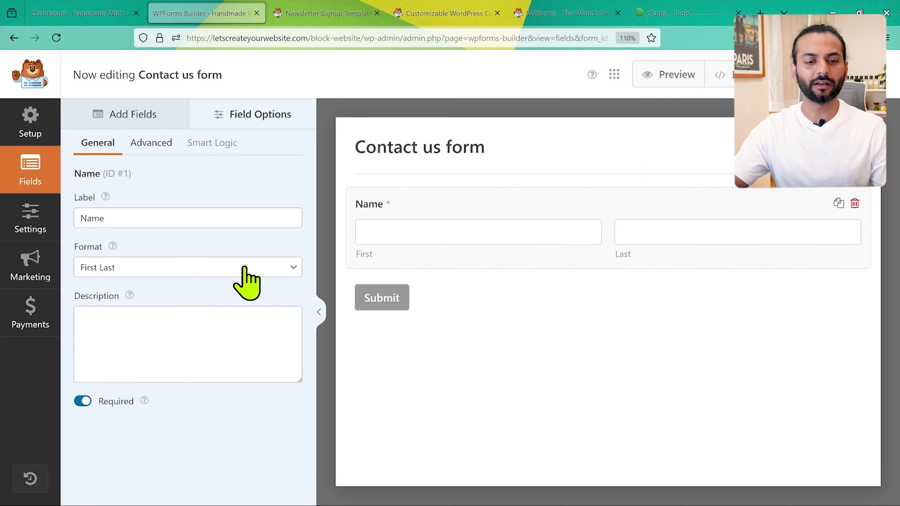
Keep the Name field's format as separate First and Last boxes.
left_click(245, 272)
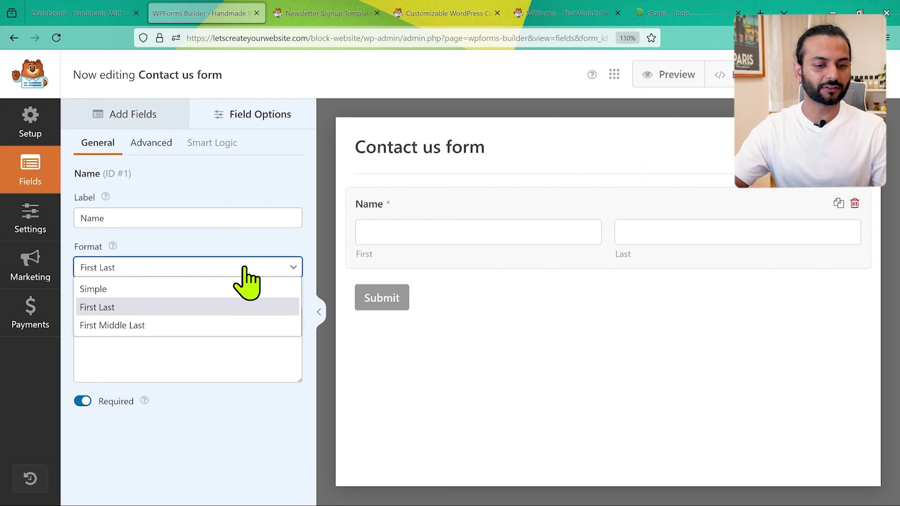
left_click(207, 289)
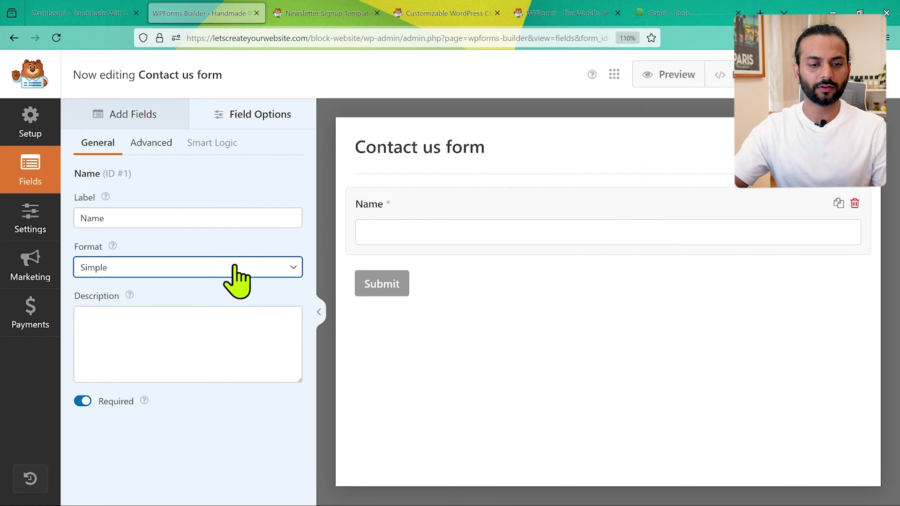
left_click(235, 267)
left_click(208, 307)
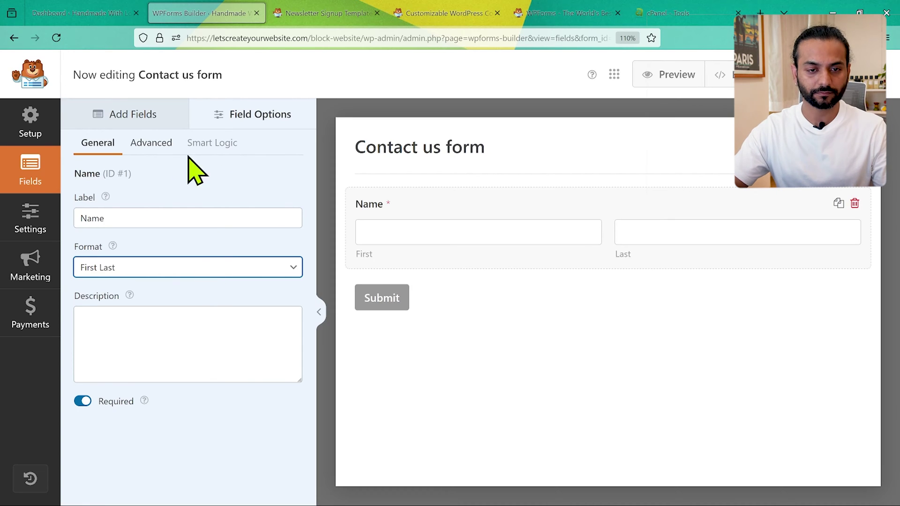
left_click(129, 113)
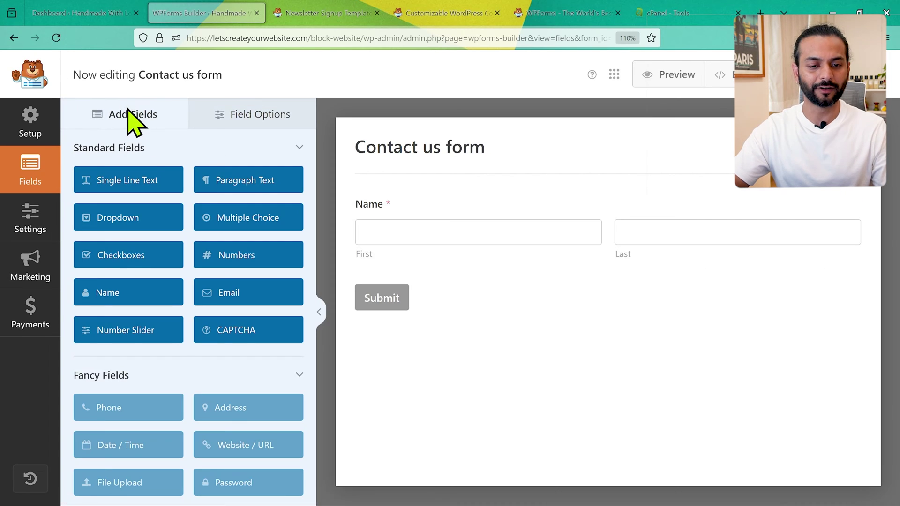
Add an Email field below Name, set its size to Large, and make it required.
left_click_drag(234, 295, 424, 275)
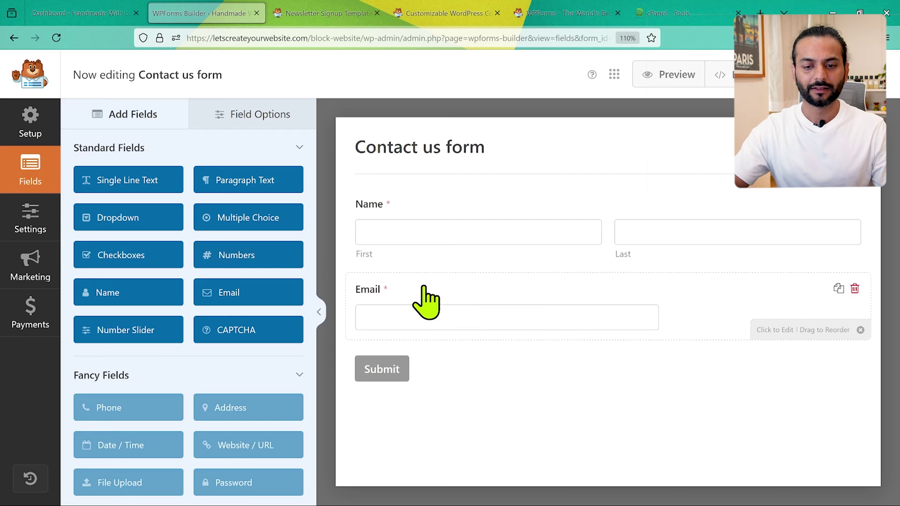
left_click(425, 288)
left_click(151, 144)
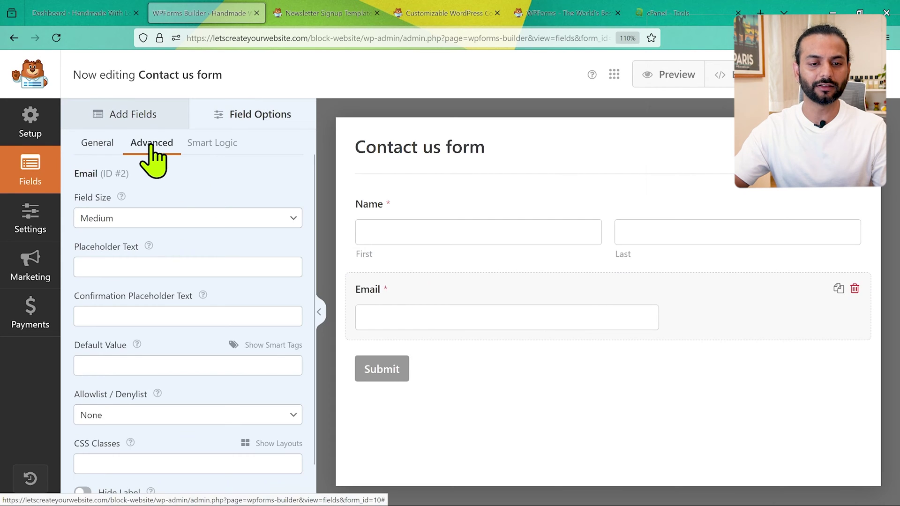
left_click(199, 217)
left_click(192, 275)
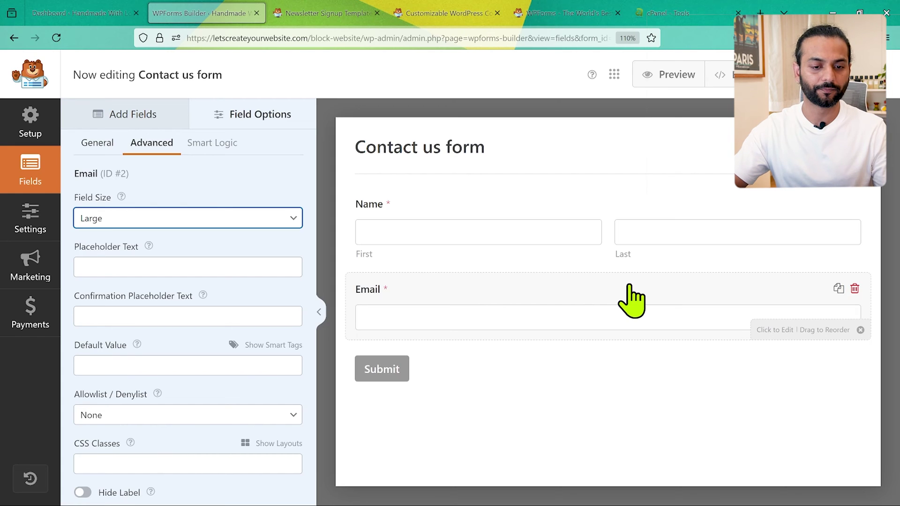
left_click(97, 143)
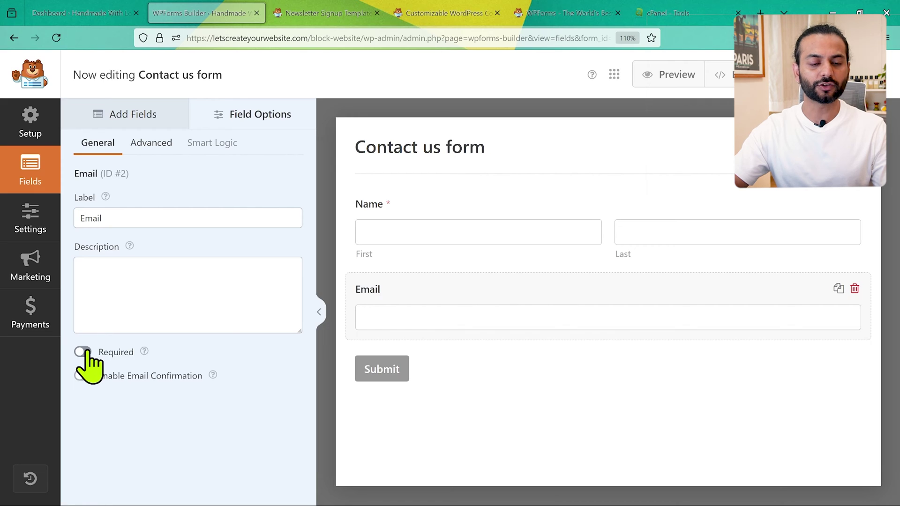
left_click(82, 352)
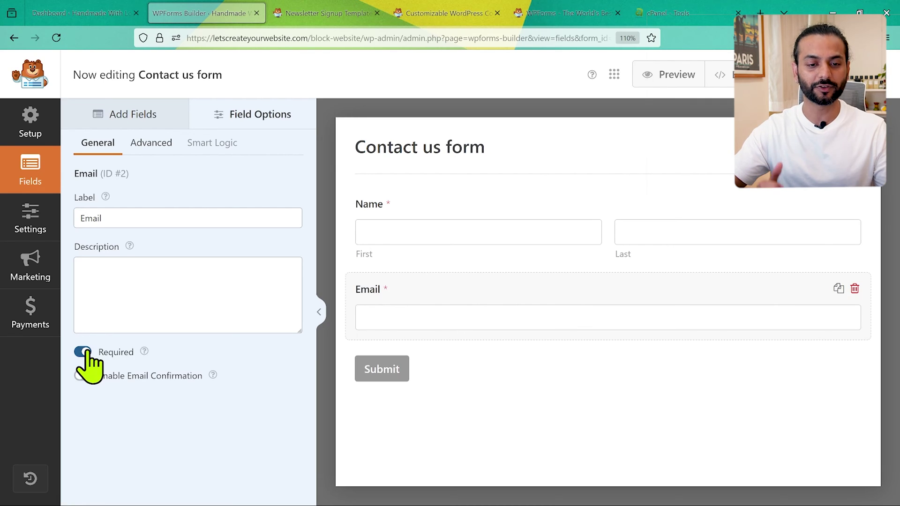
left_click(134, 117)
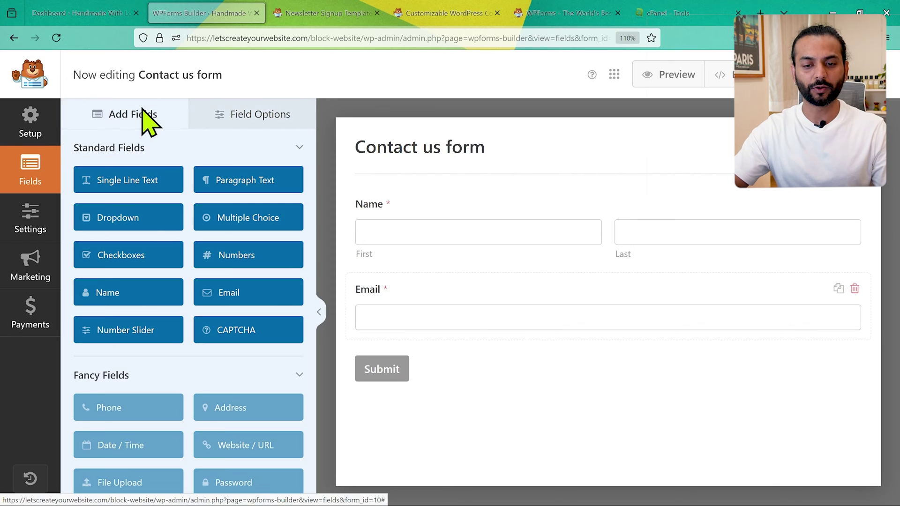
Add a Paragraph Text field labelled 'Your message' below Email and save the form.
scroll(197, 312, "down", 1)
scroll(202, 300, "up", 2)
left_click(257, 220)
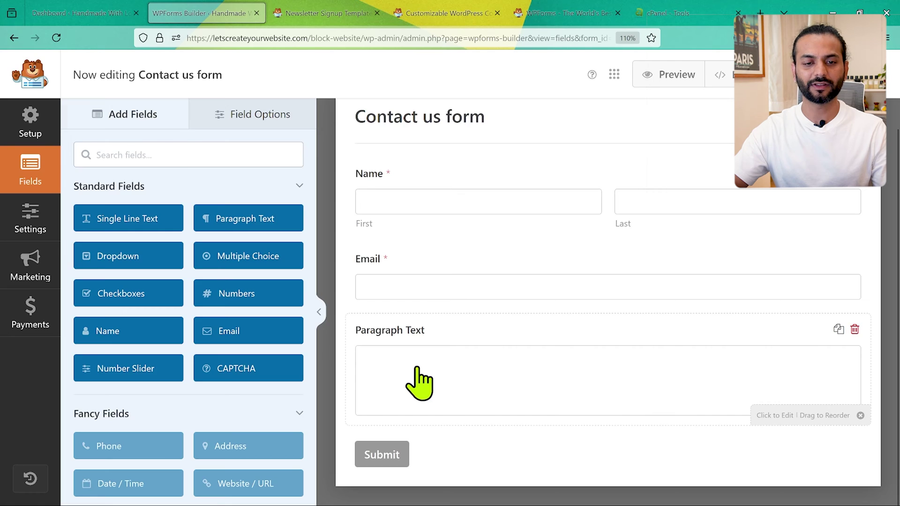
left_click(420, 382)
triple_click(163, 218)
type("Your message")
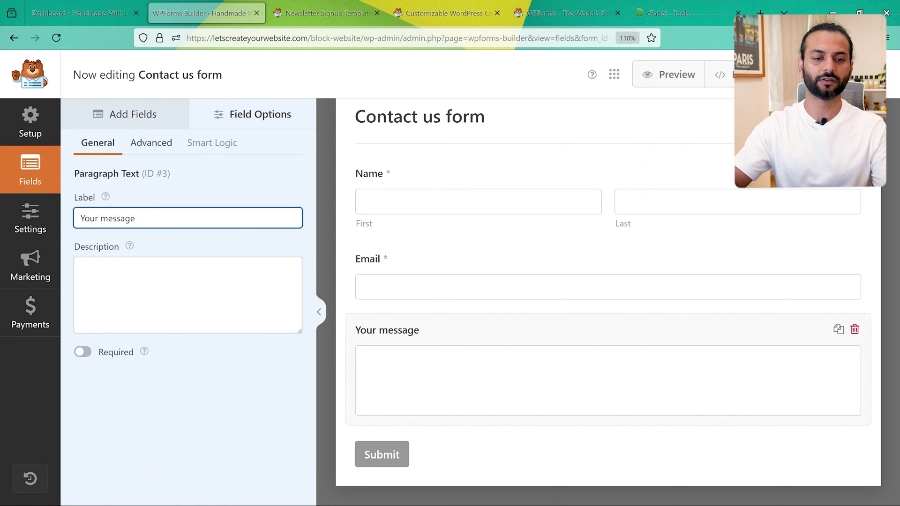
key("Return")
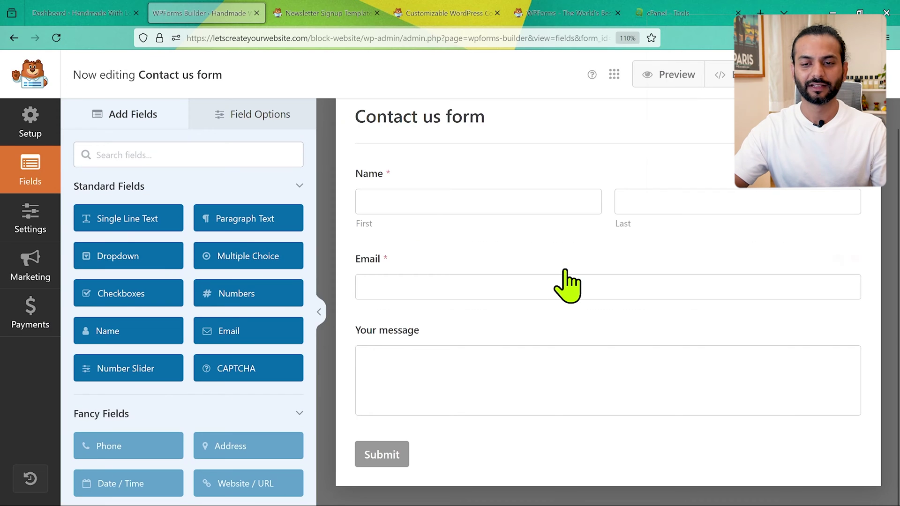
scroll(569, 286, "up", 1)
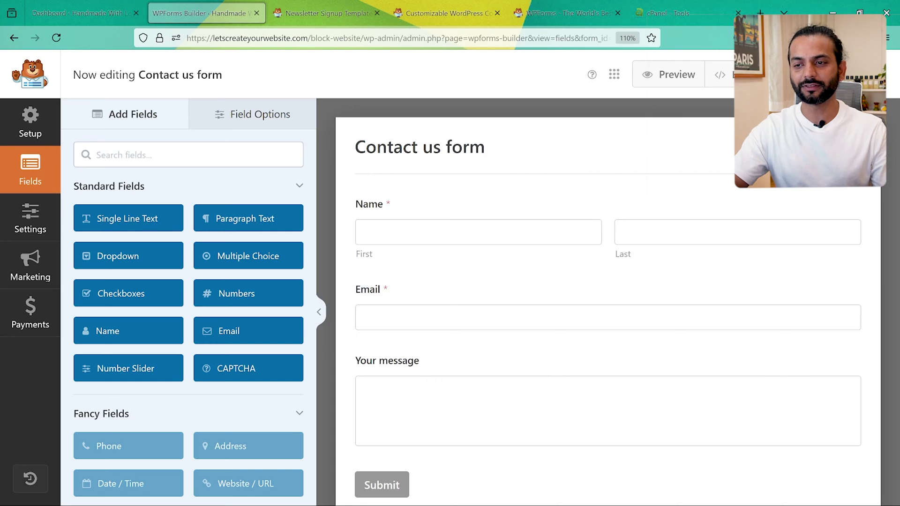
left_click(818, 77)
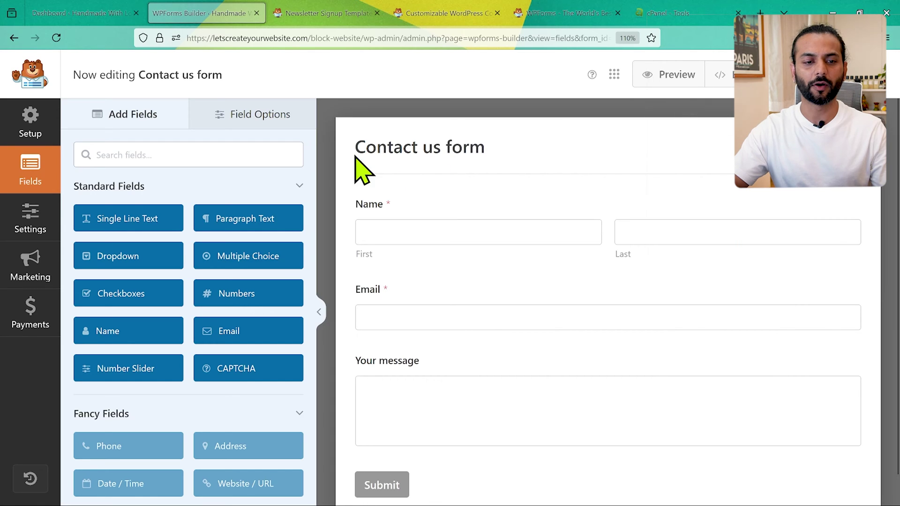
Change the form's submit button text to 'Send' in General settings.
left_click(30, 230)
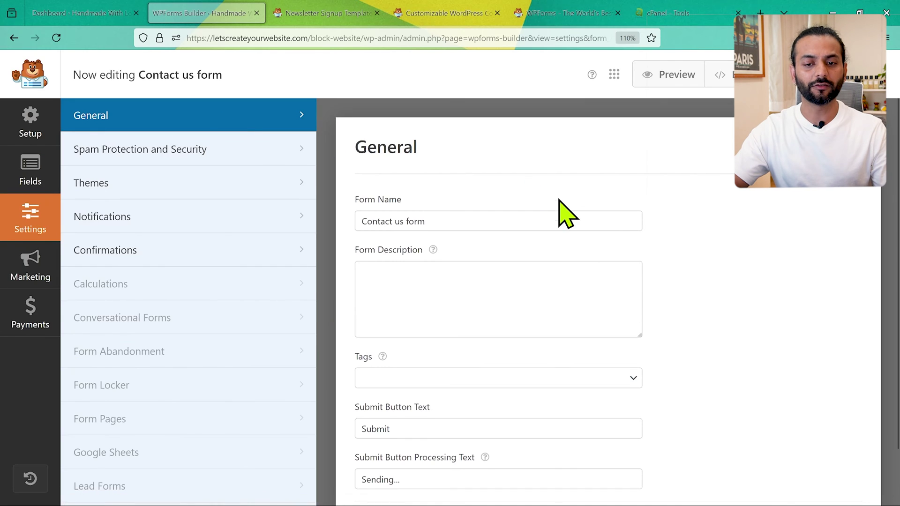
scroll(454, 203, "down", 2)
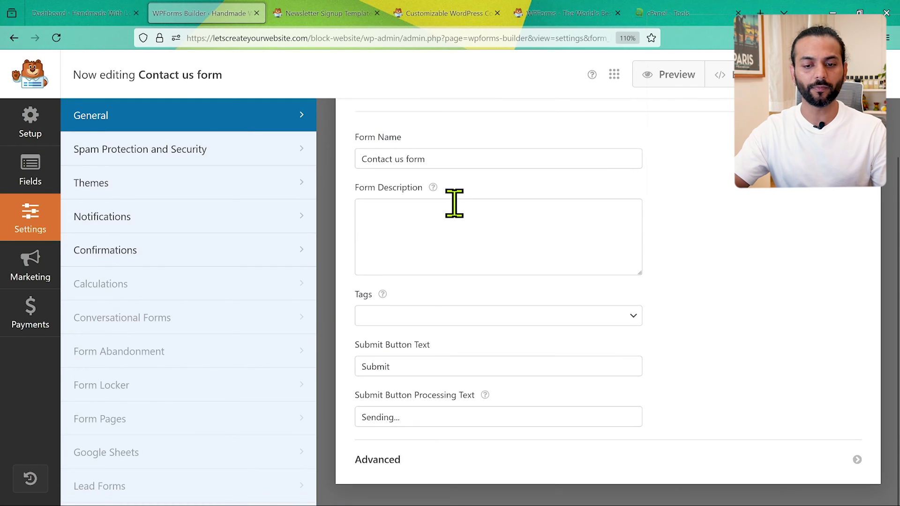
left_click(406, 370)
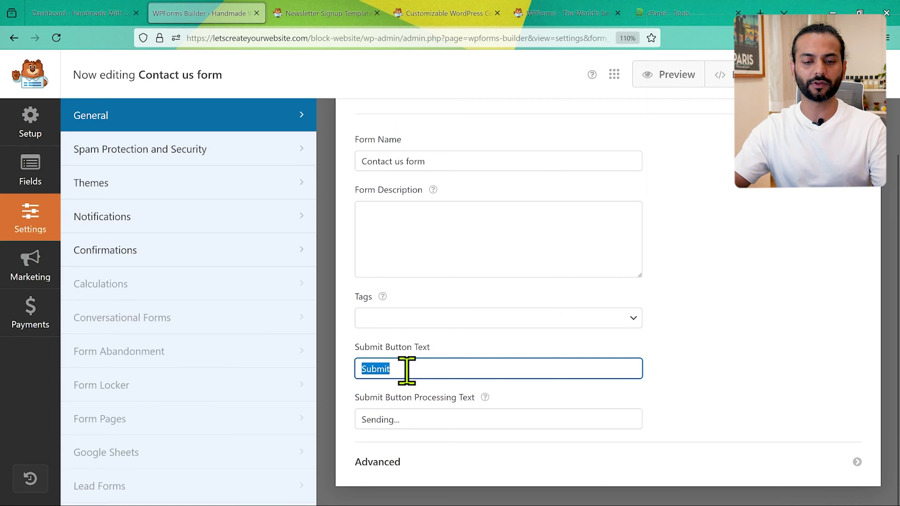
type("Send")
Expand the advanced general settings and view Spam Protection and Security.
left_click(858, 461)
scroll(692, 378, "down", 4)
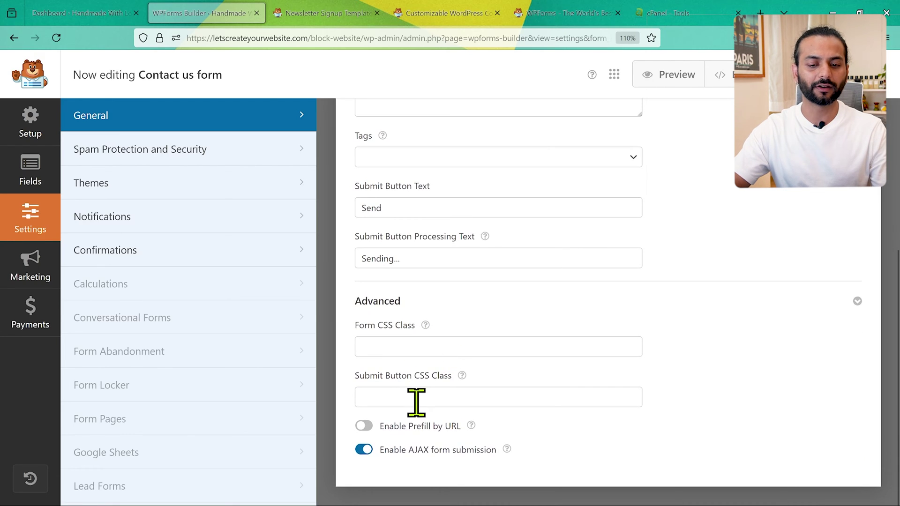
left_click(237, 150)
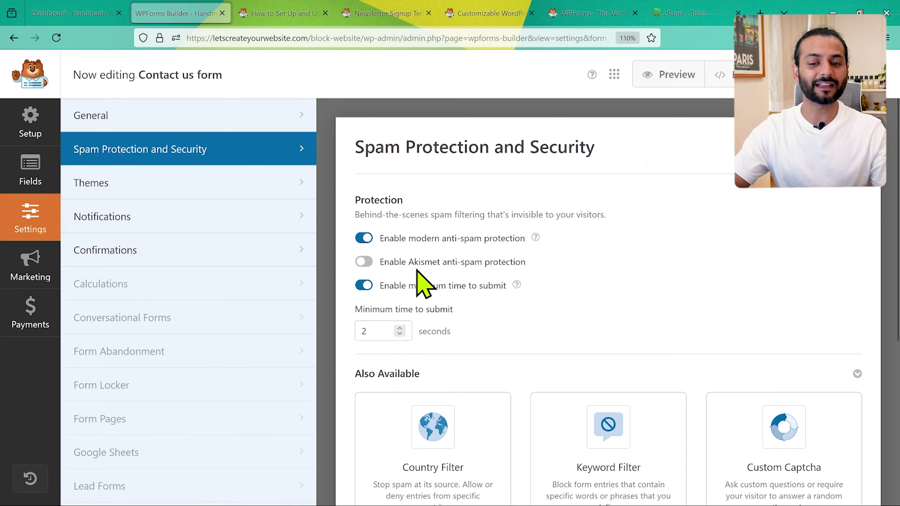
left_click_drag(412, 269, 466, 275)
left_click(369, 262)
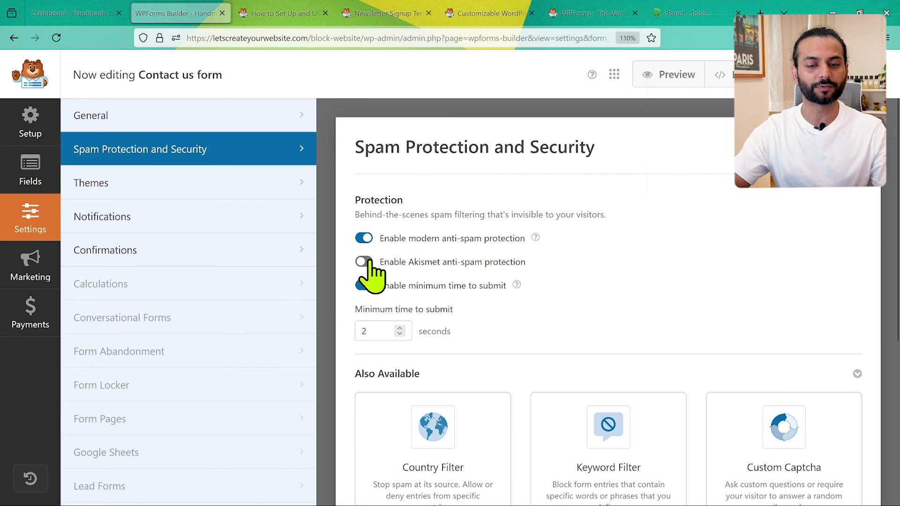
left_click(369, 262)
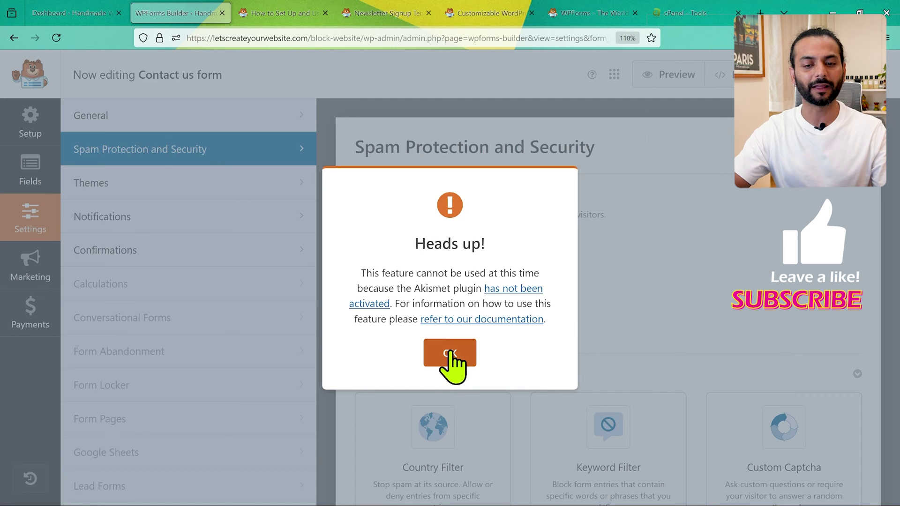
left_click(451, 365)
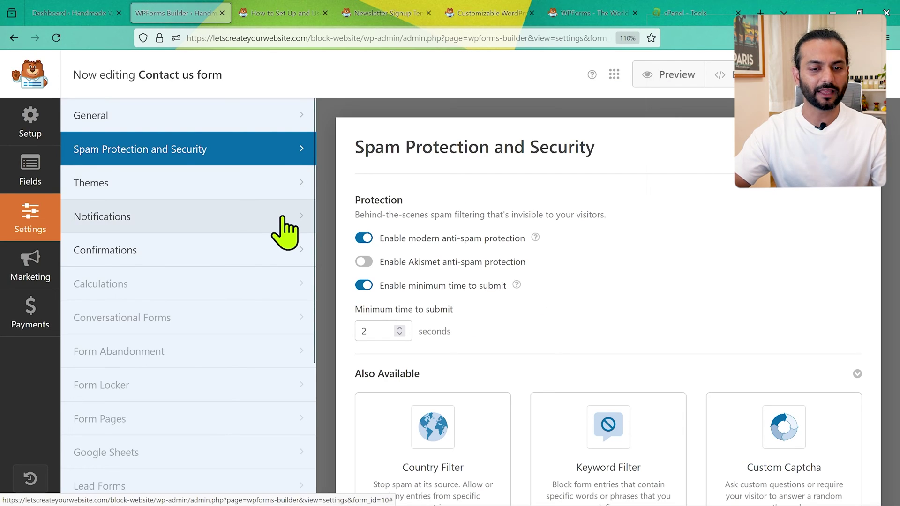
left_click(285, 233)
Append ' from ' to the end of the notification email subject line.
scroll(547, 255, "down", 3)
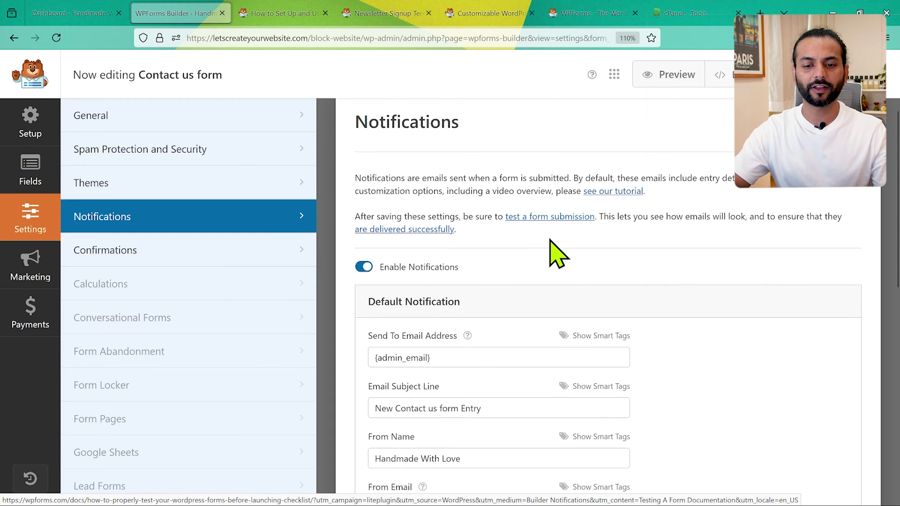
scroll(551, 240, "down", 2)
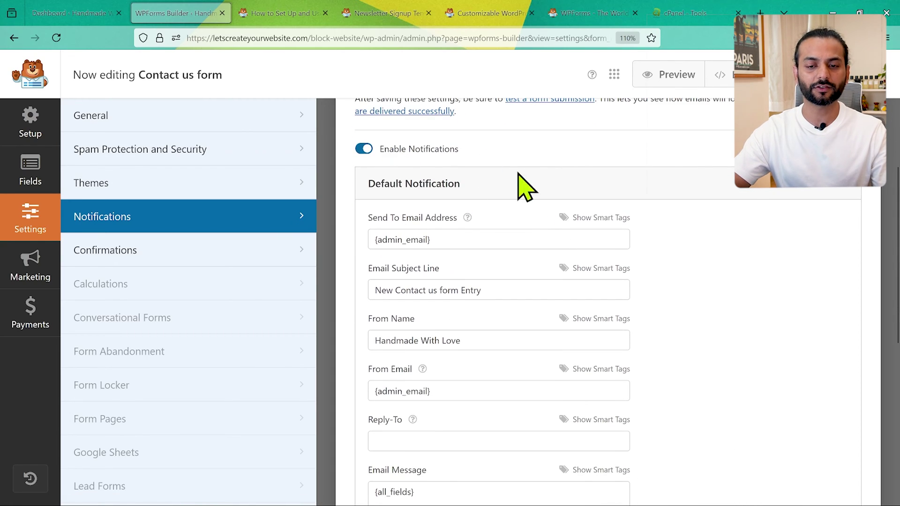
scroll(453, 173, "down", 2)
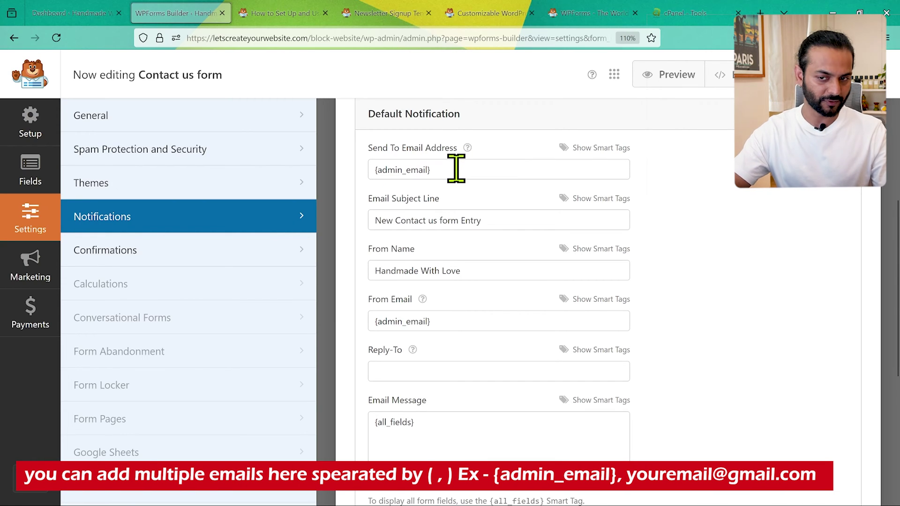
scroll(469, 178, "up", 1)
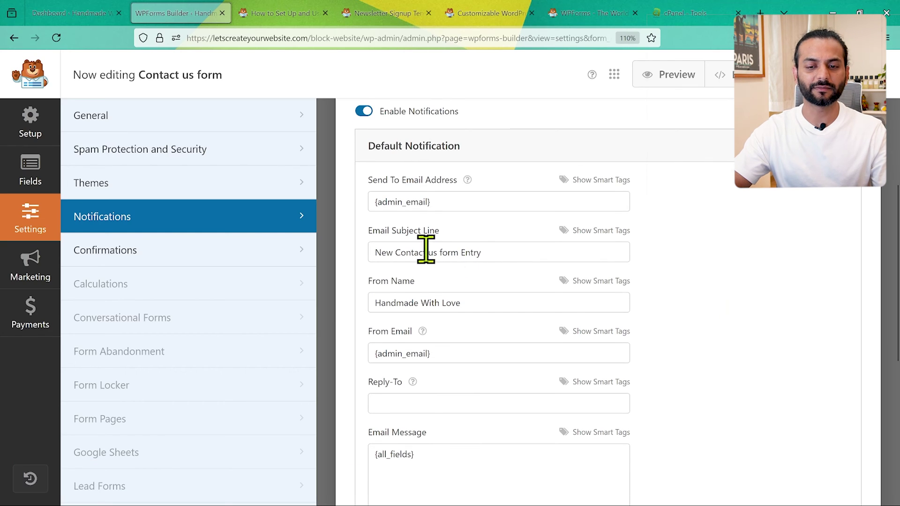
triple_click(502, 253)
left_click(502, 254)
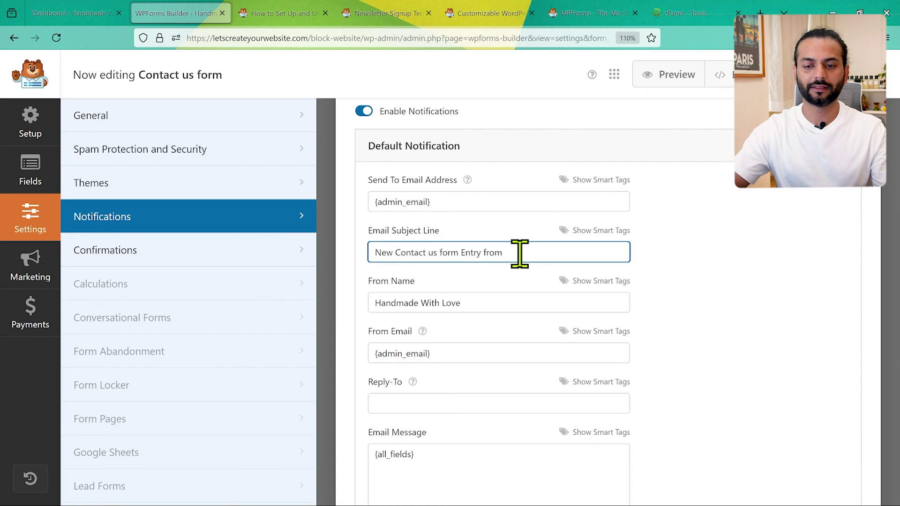
type("from")
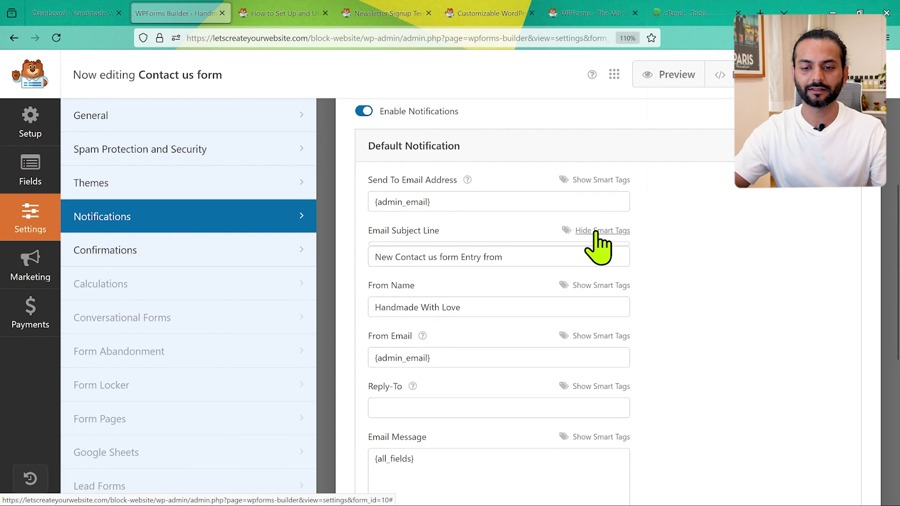
Insert the Name smart tag, making the subject 'New Contact us form Entry from {field_id="1"}'.
left_click(595, 231)
left_click(428, 280)
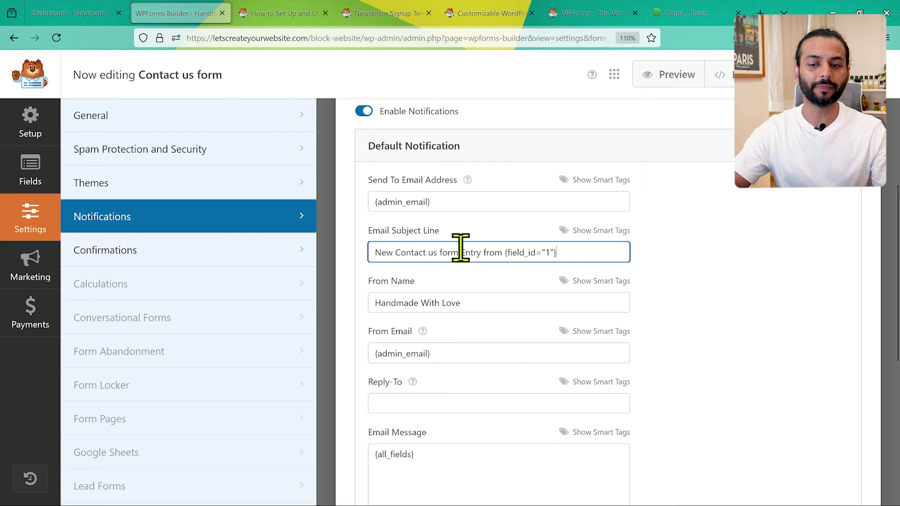
scroll(469, 304, "down", 2)
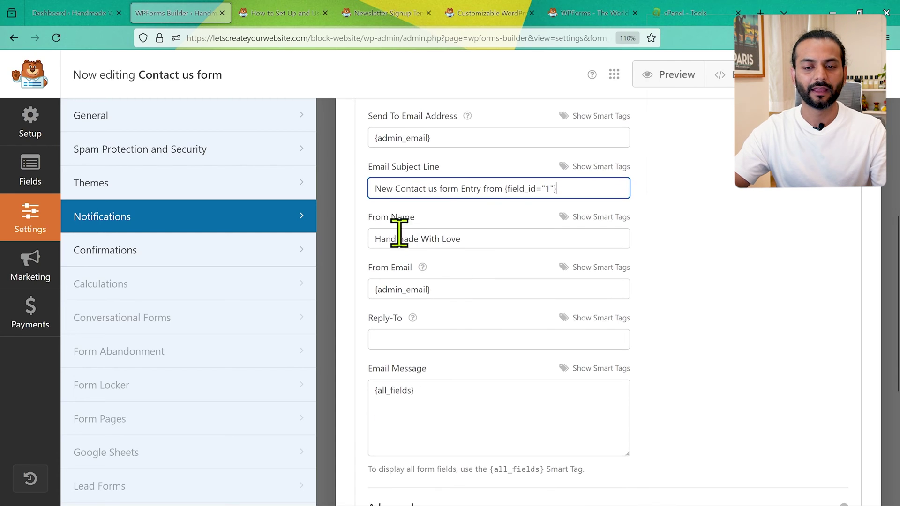
scroll(533, 321, "down", 6)
scroll(529, 322, "up", 3)
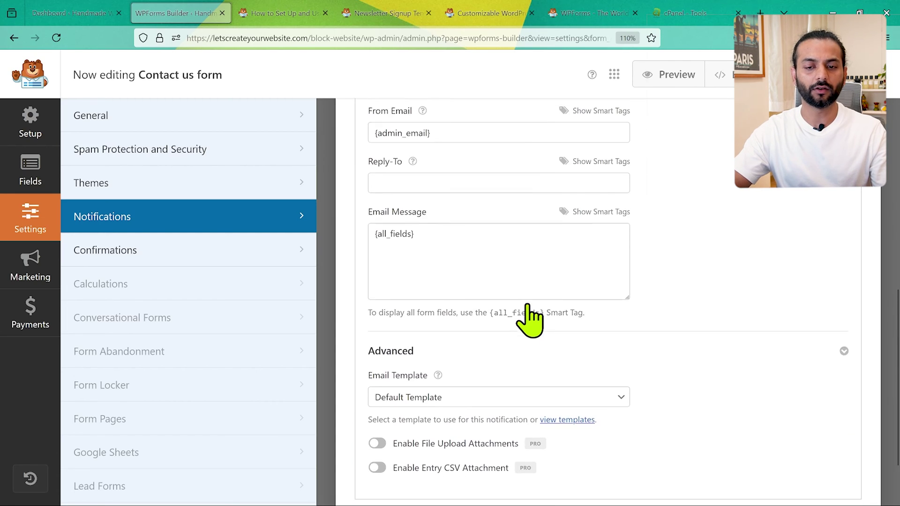
scroll(430, 236, "up", 2)
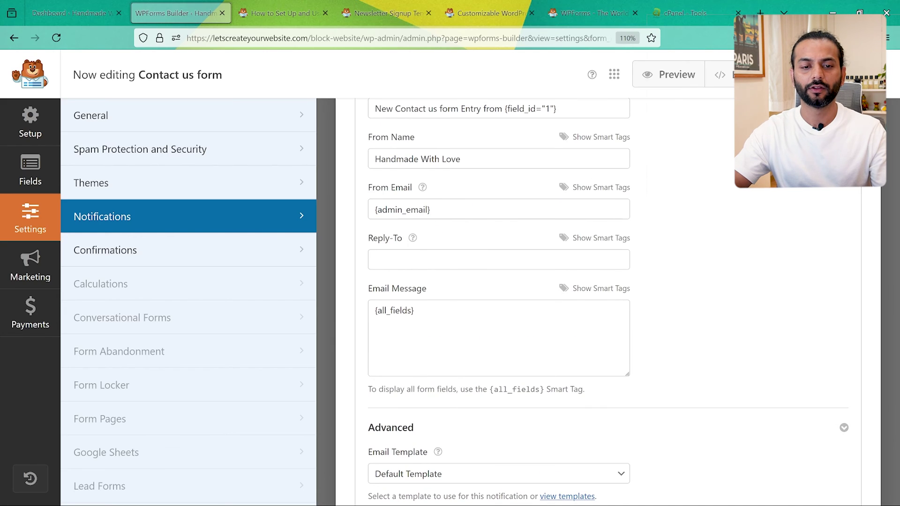
Open the Confirmations settings and try the Show Page confirmation type.
left_click(298, 248)
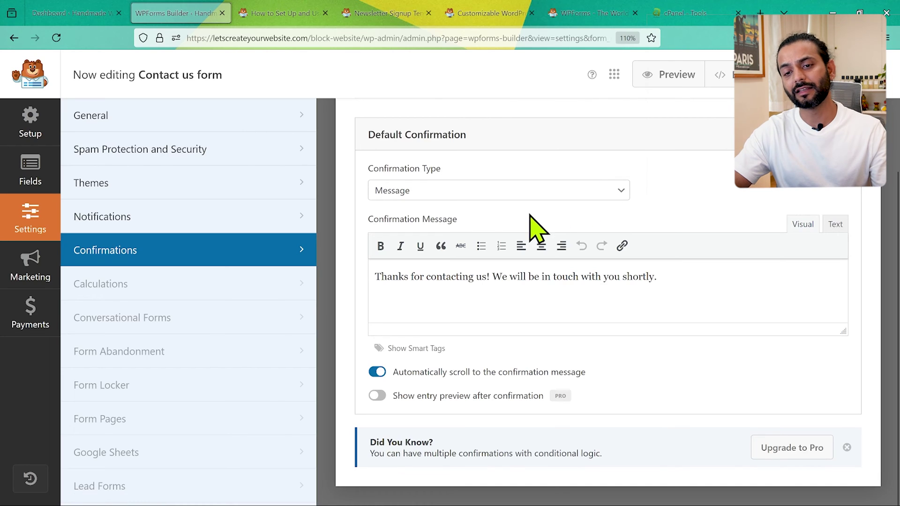
left_click_drag(374, 278, 670, 289)
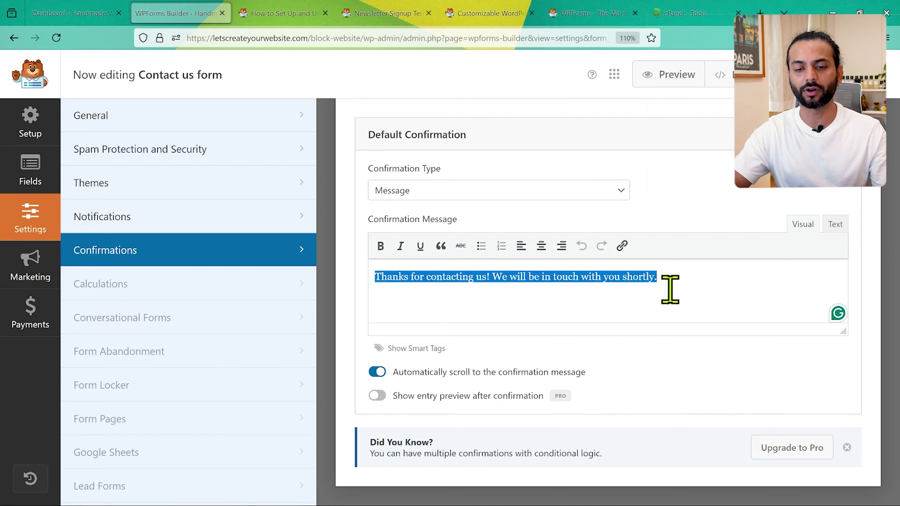
left_click(594, 301)
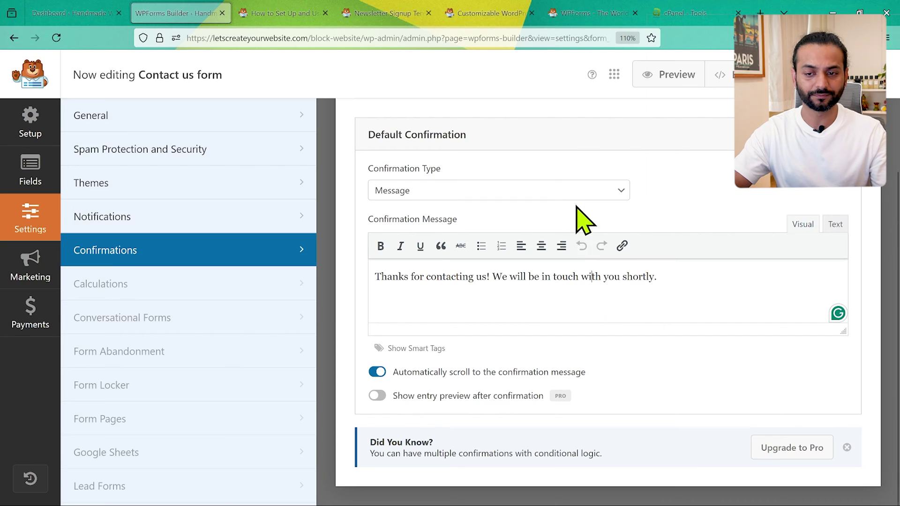
left_click(563, 192)
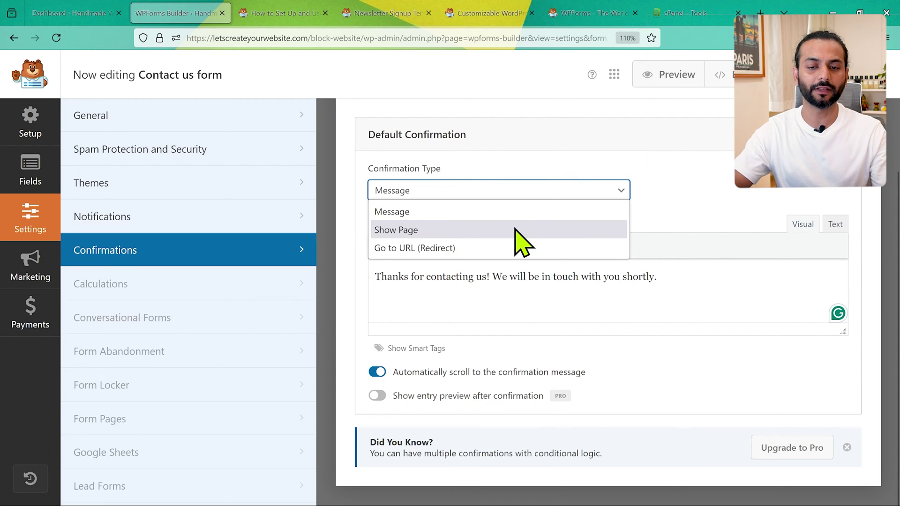
left_click(516, 230)
left_click(585, 323)
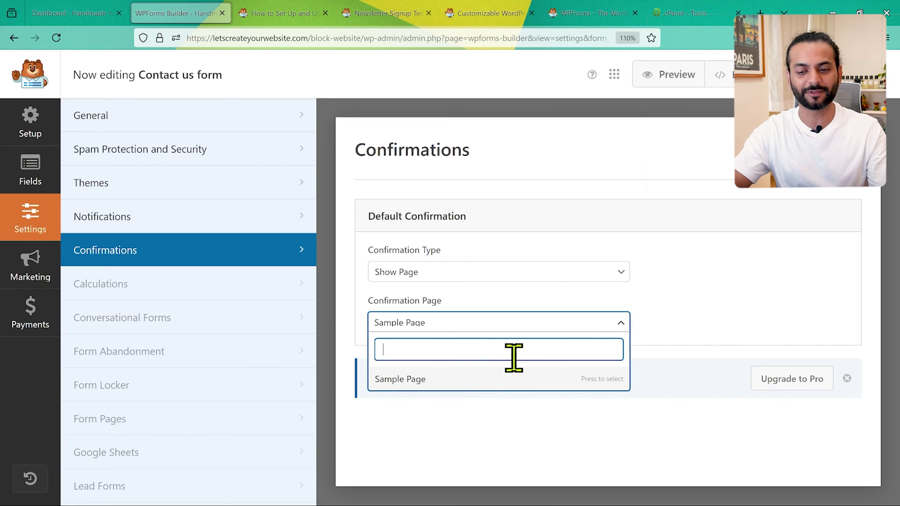
left_click(710, 307)
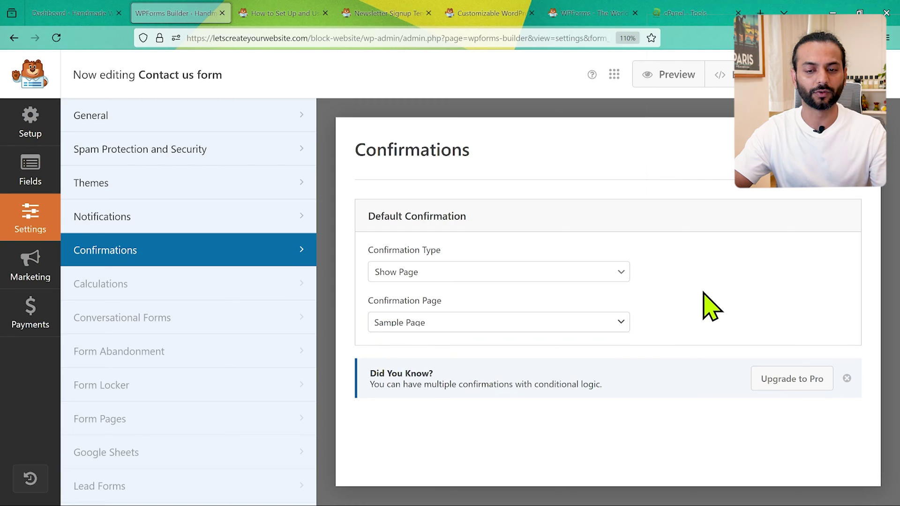
Set the confirmation type to a thank-you Message and save the form.
left_click(552, 274)
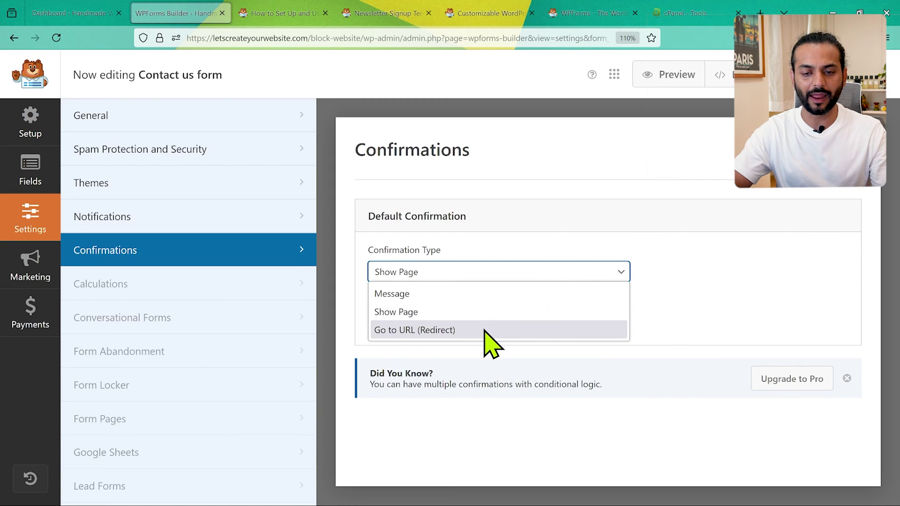
left_click(491, 330)
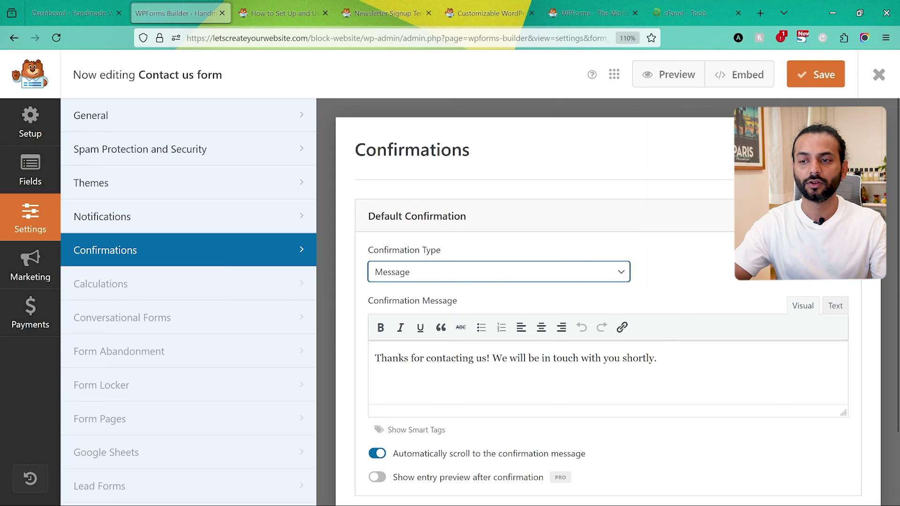
left_click(814, 79)
scroll(251, 351, "down", 1)
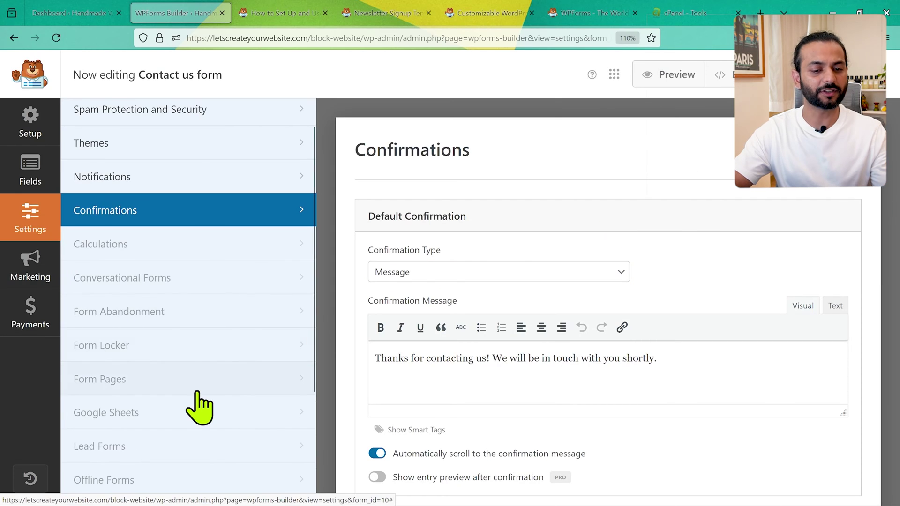
scroll(201, 394, "down", 5)
scroll(197, 393, "up", 6)
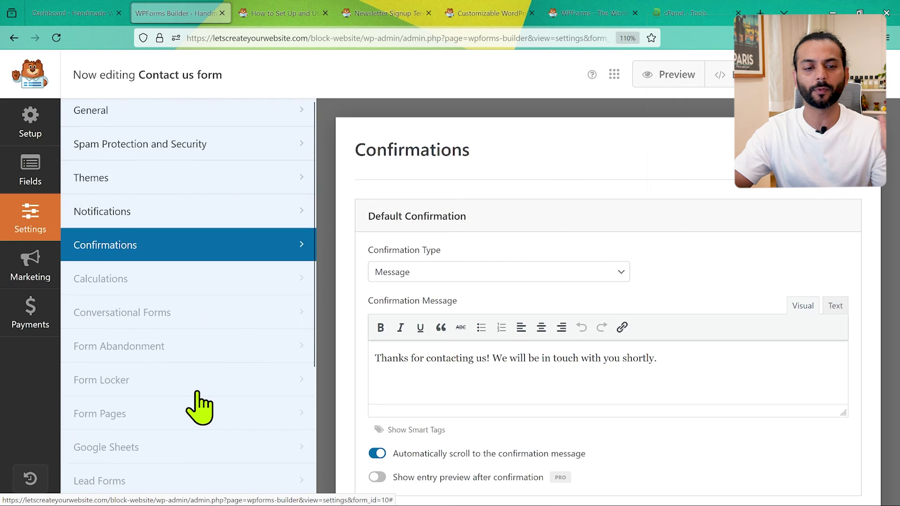
left_click(26, 262)
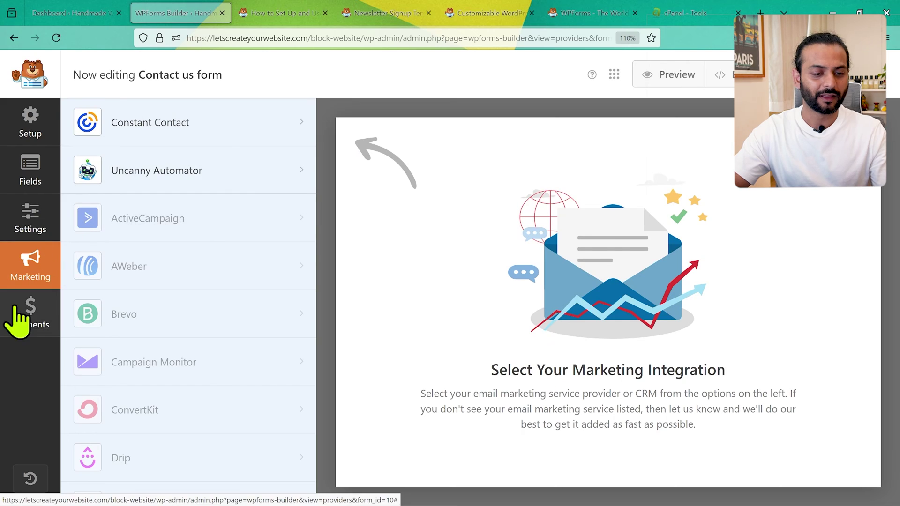
Check the Payments and Stripe options, then save the form and close the builder.
left_click(30, 319)
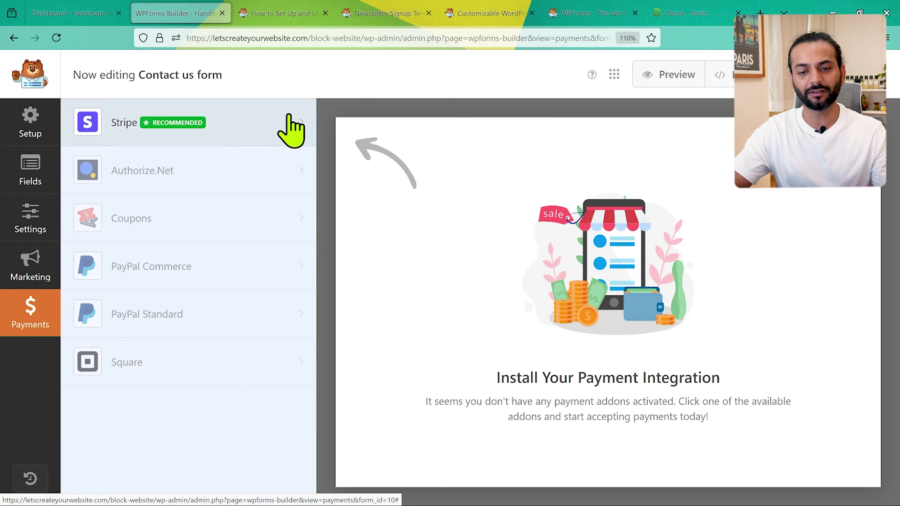
left_click(291, 129)
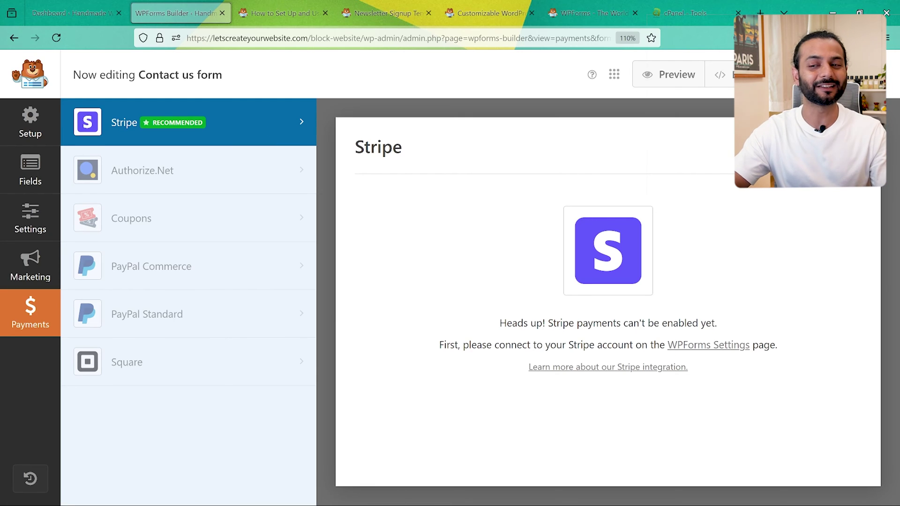
left_click(816, 75)
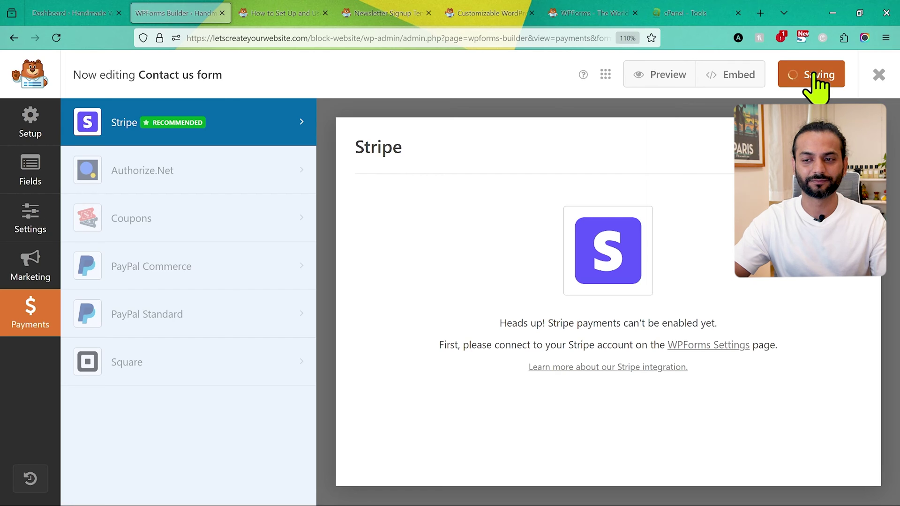
left_click(879, 75)
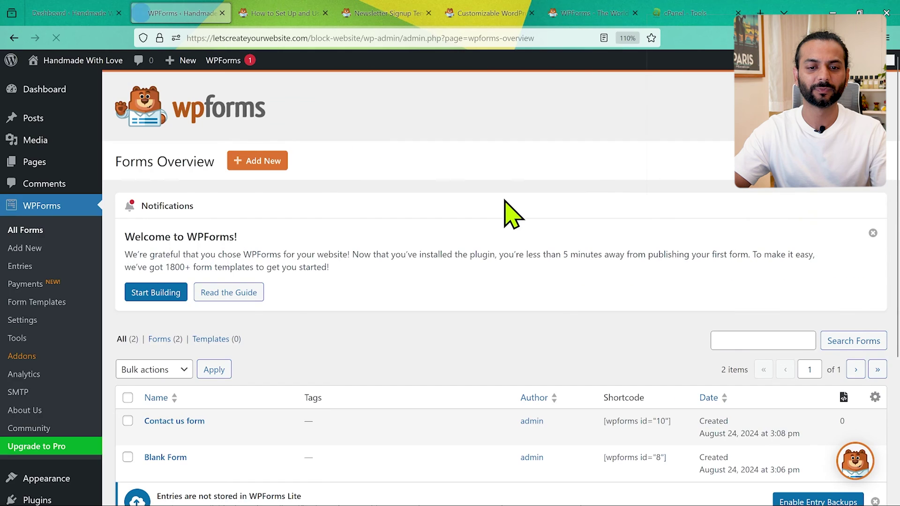
scroll(321, 258, "down", 3)
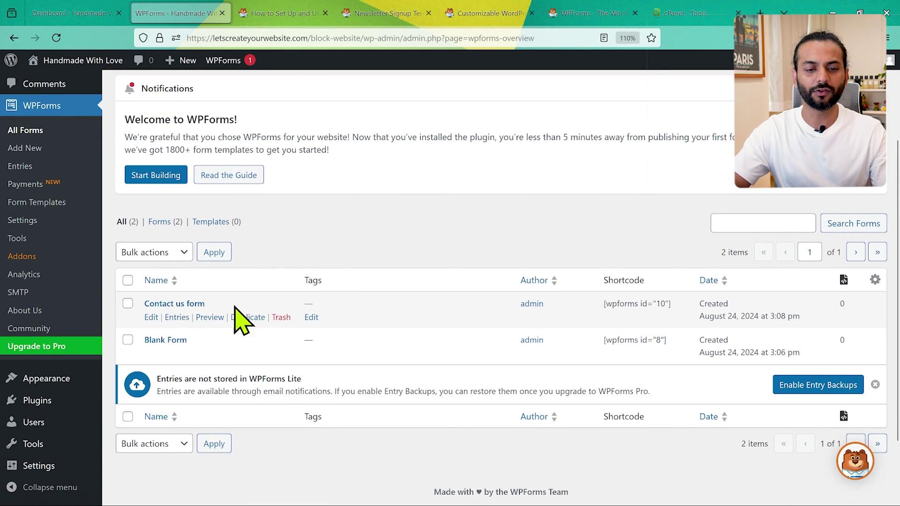
scroll(439, 296, "down", 1)
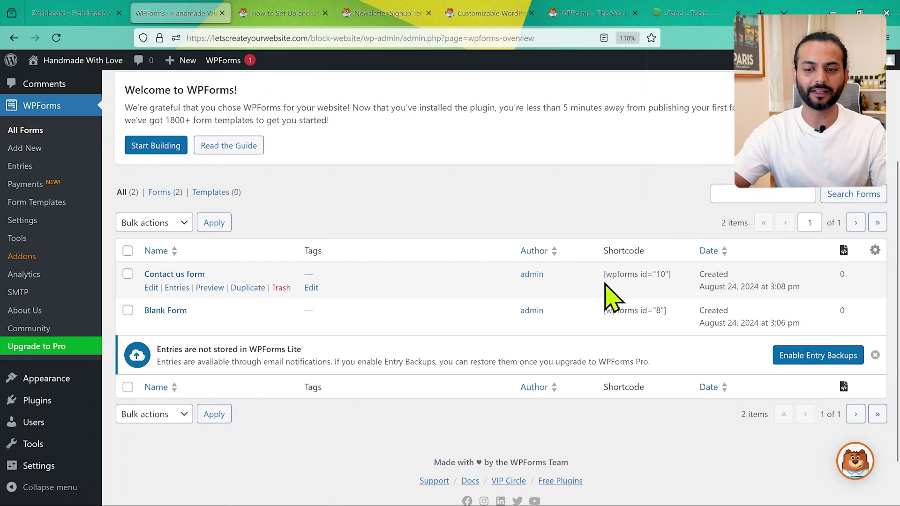
scroll(342, 277, "up", 3)
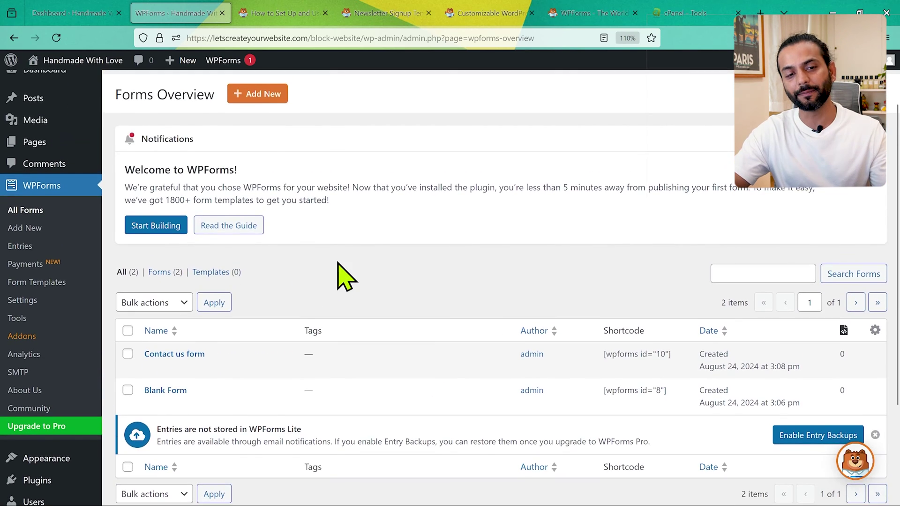
scroll(346, 277, "up", 2)
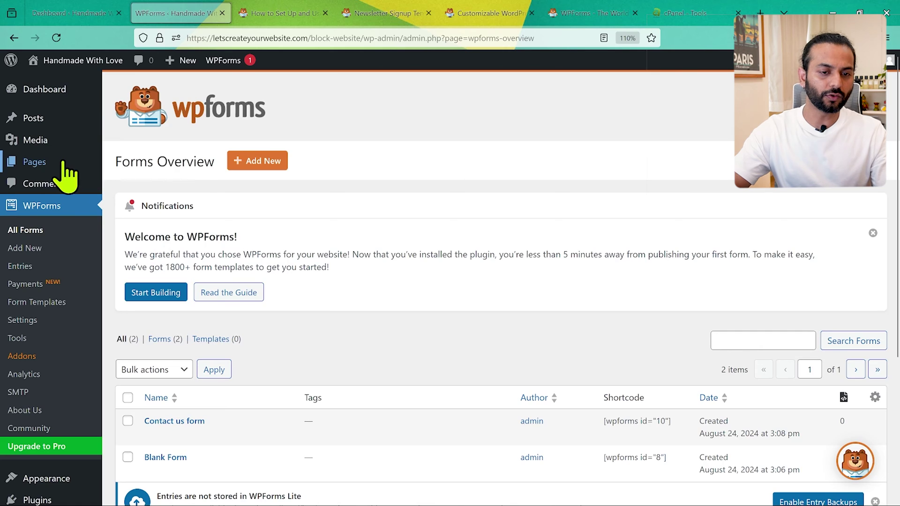
mouse_move(59, 167)
middle_click(147, 163)
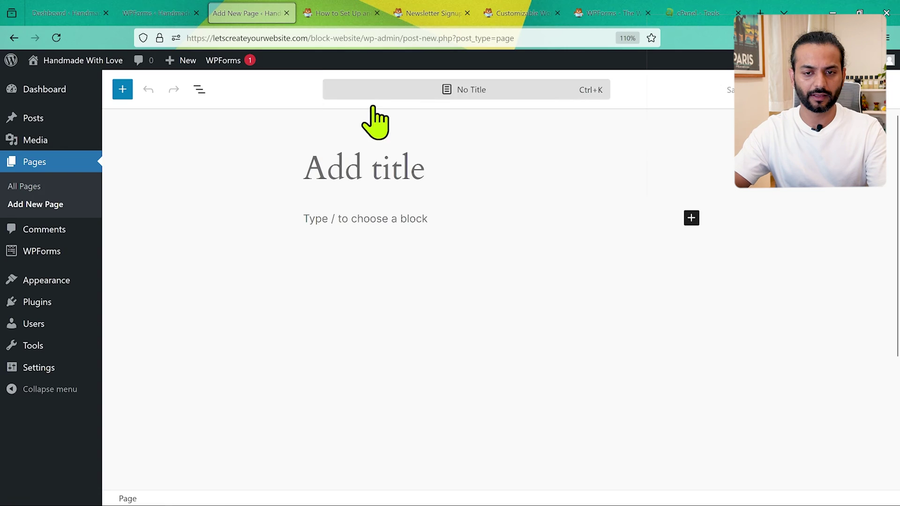
Title the new page 'contact us'.
type("contact")
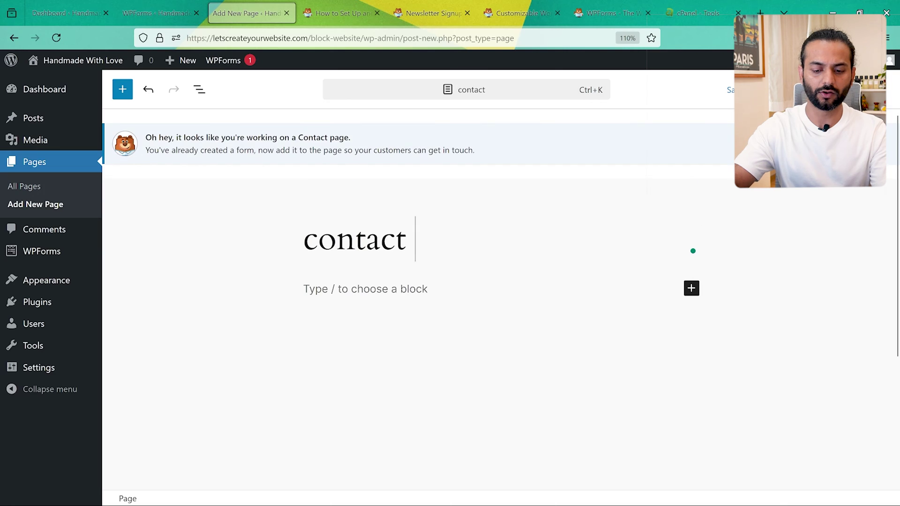
type(" us")
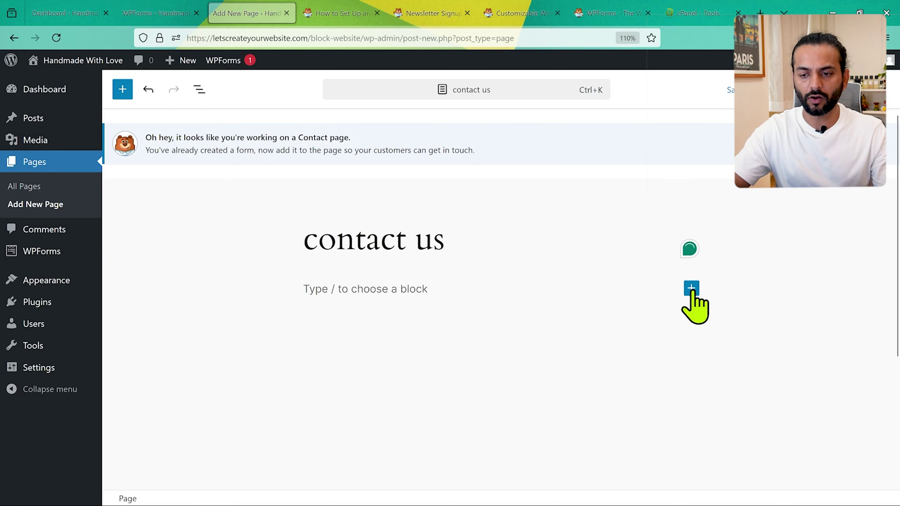
Insert a WPForms block below the page title and embed the Contact us form.
left_click(692, 288)
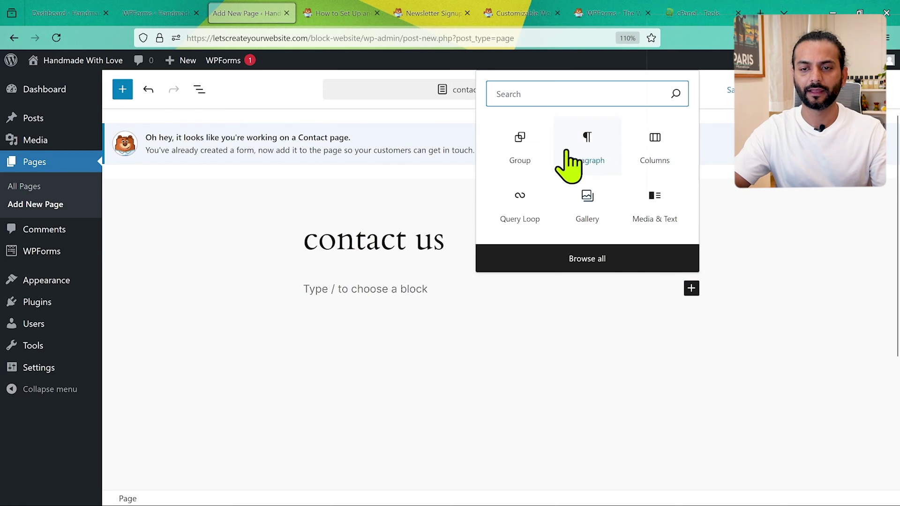
type("wp f")
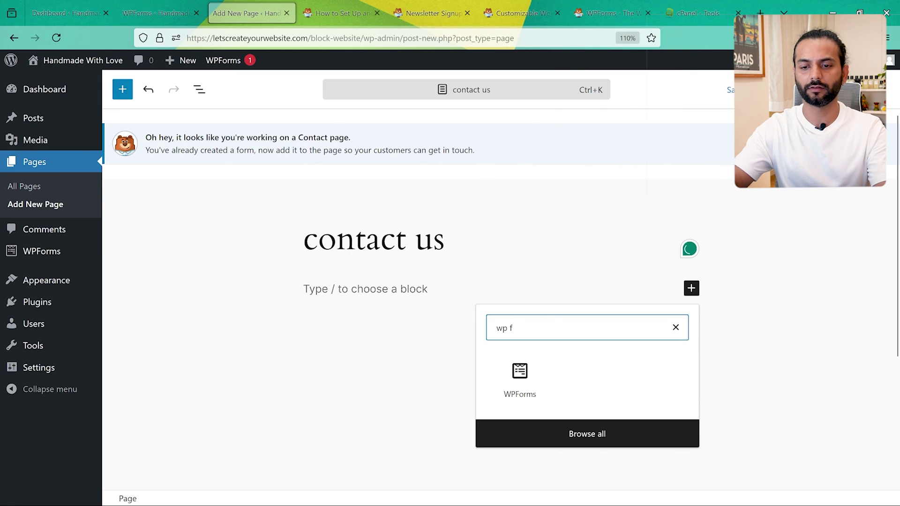
left_click(520, 376)
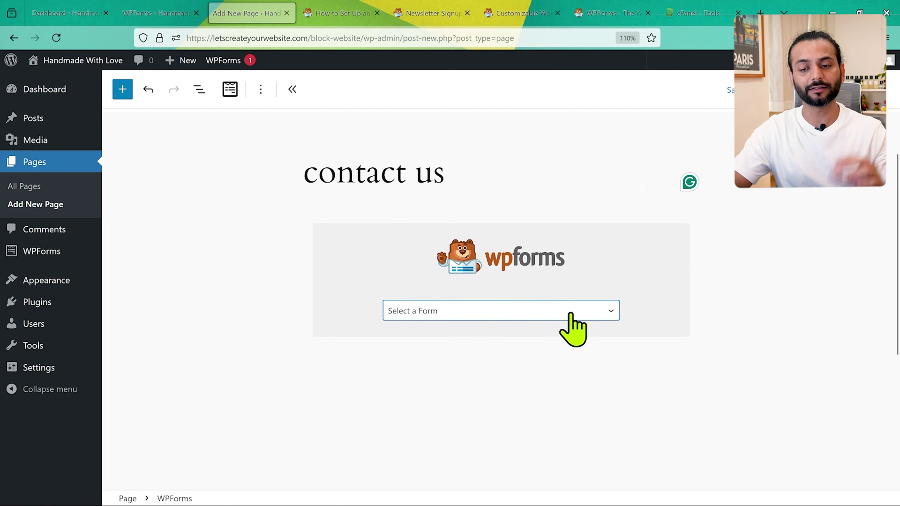
left_click(572, 314)
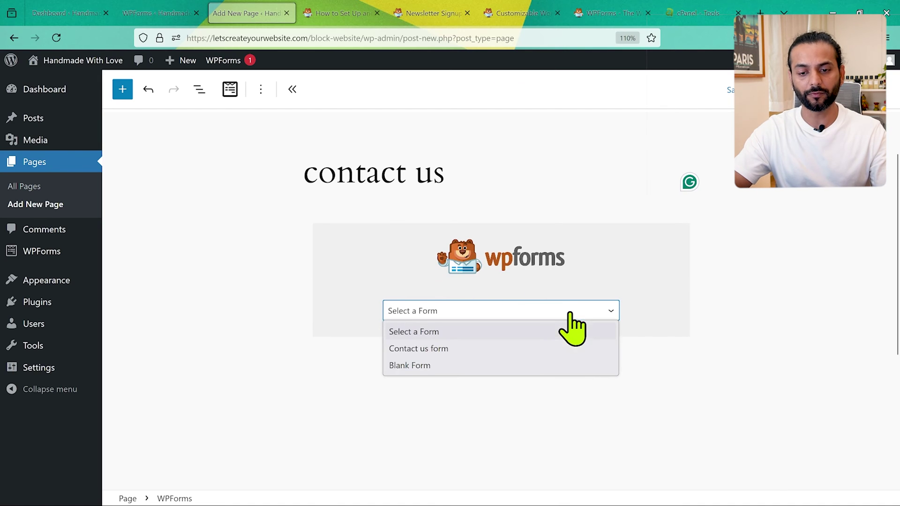
left_click(464, 350)
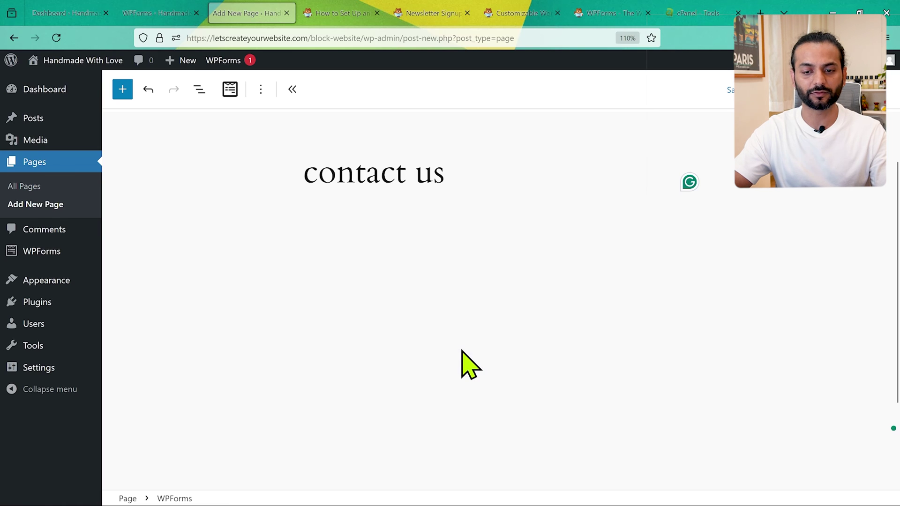
scroll(663, 316, "down", 4)
scroll(670, 317, "up", 5)
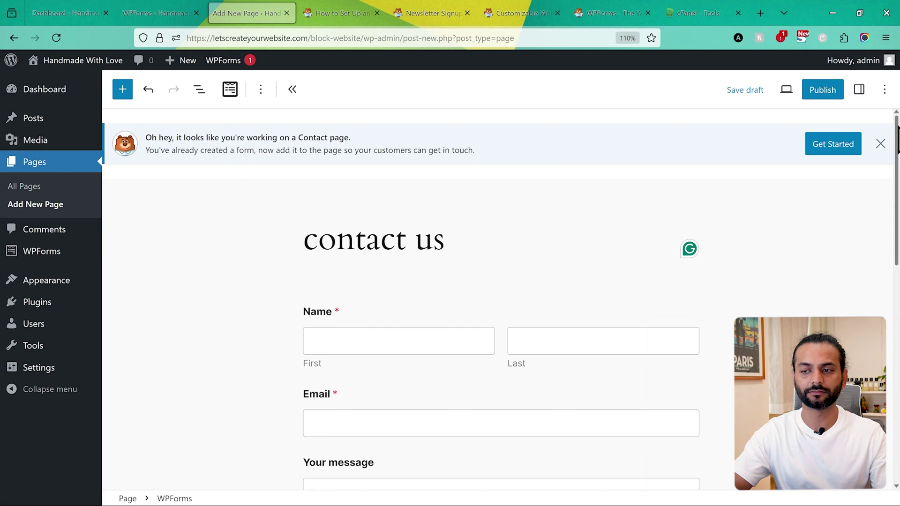
Publish the contact us page, check it live, and return to the editor.
left_click(823, 90)
left_click(762, 91)
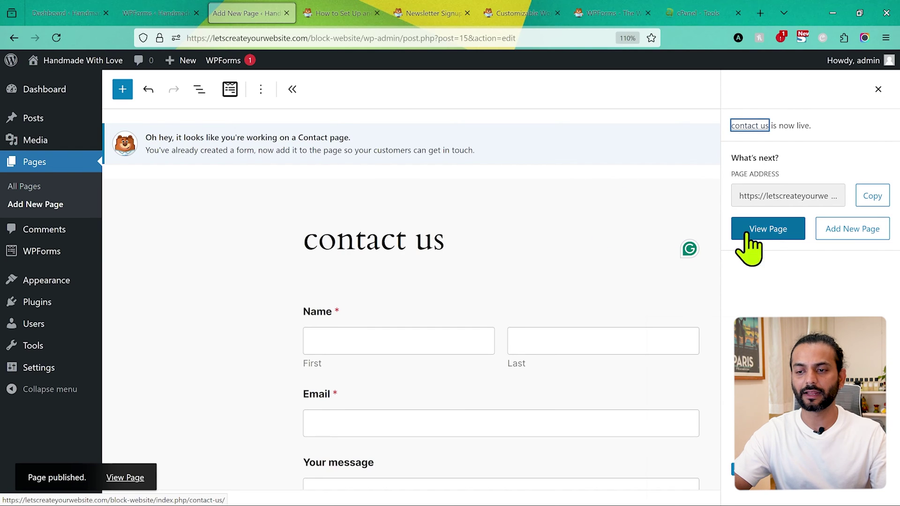
left_click(765, 232)
scroll(289, 304, "down", 5)
scroll(290, 303, "down", 2)
scroll(289, 304, "up", 5)
scroll(290, 304, "down", 6)
scroll(289, 304, "up", 7)
key("alt+Left")
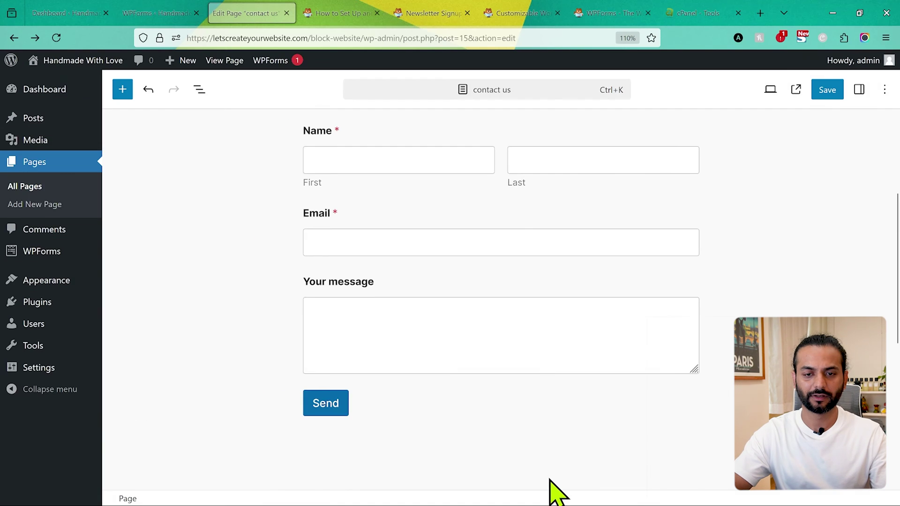
left_click(557, 331)
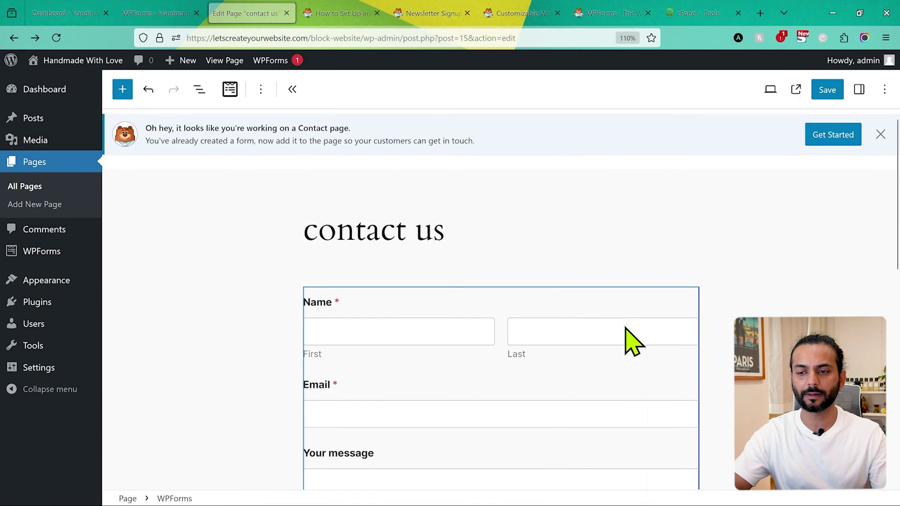
Remove the WPForms block and add a Custom HTML block in its place.
left_click(199, 90)
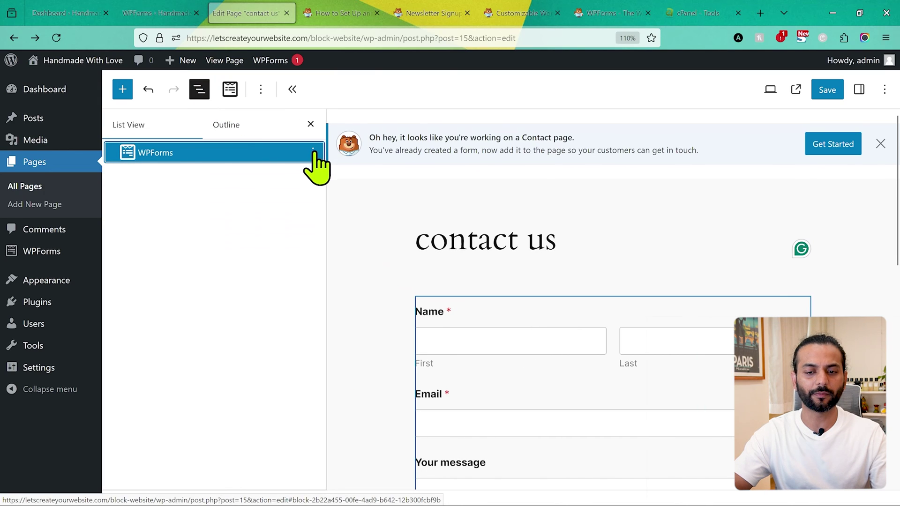
left_click(313, 153)
left_click(339, 414)
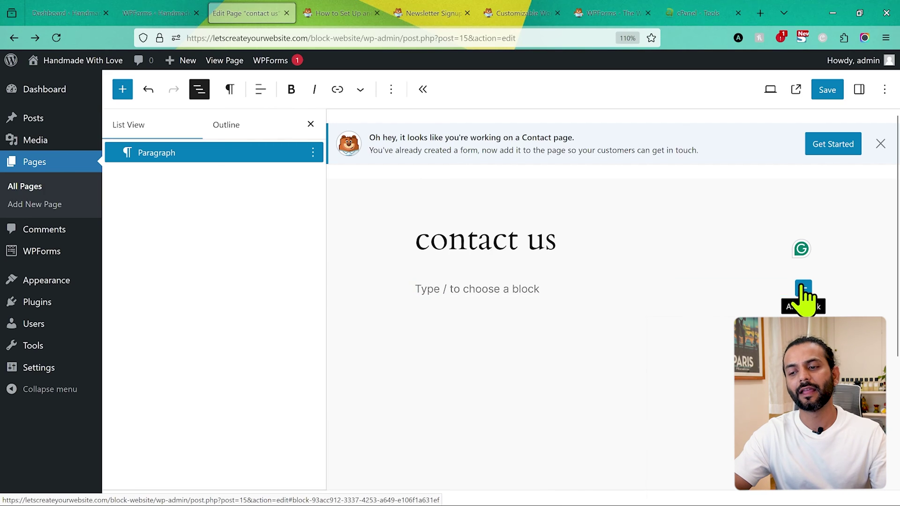
left_click(803, 290)
type("html")
left_click(640, 396)
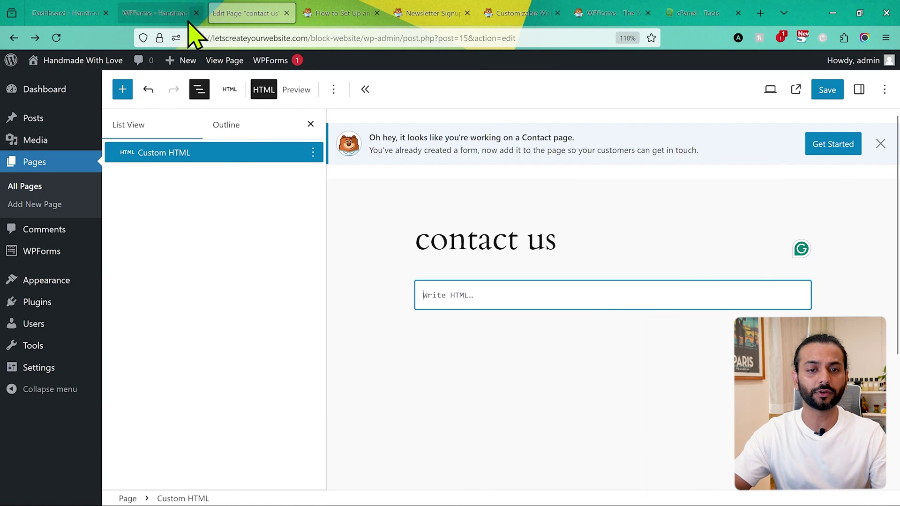
Put the Contact us form's [wpforms id="10"] shortcode in the HTML block, save, and view the page.
left_click(159, 14)
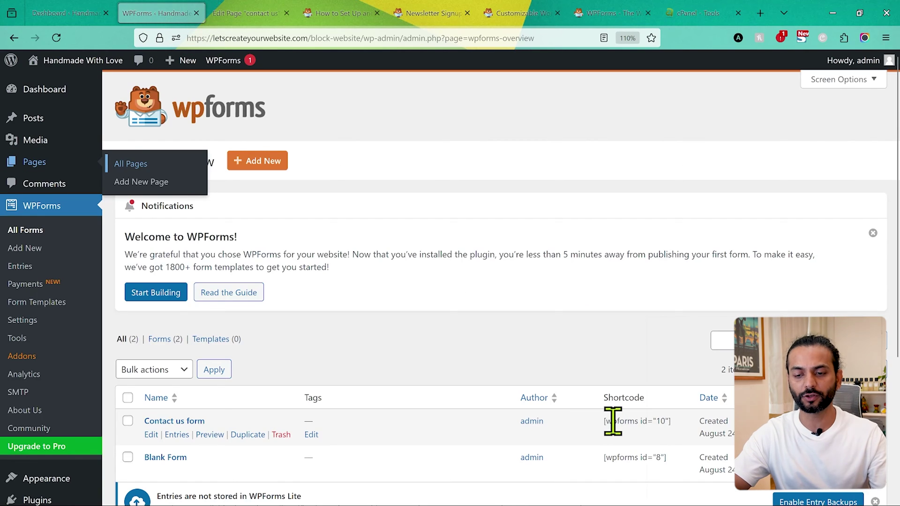
left_click_drag(605, 421, 675, 422)
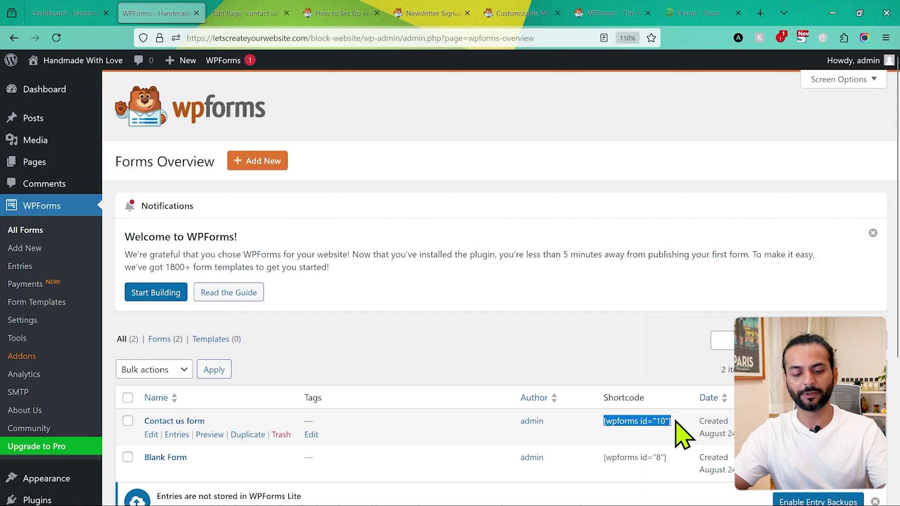
left_click(251, 13)
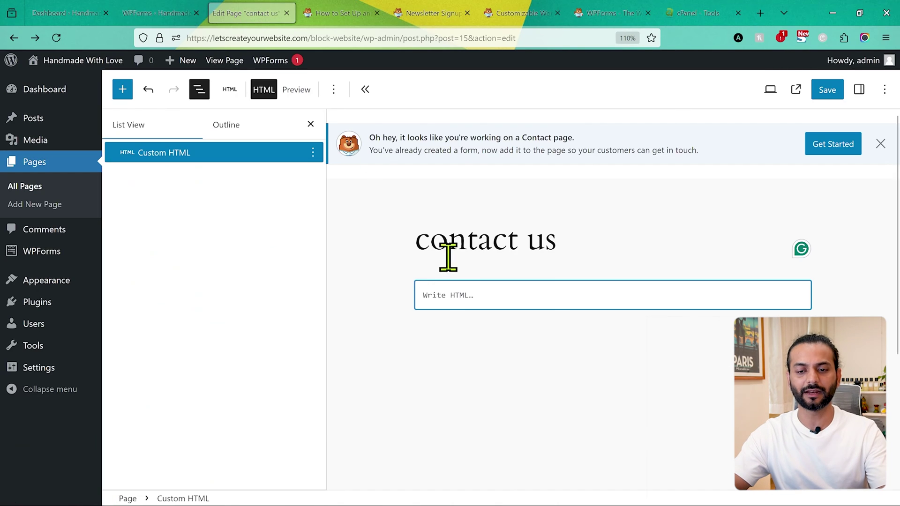
left_click(649, 425)
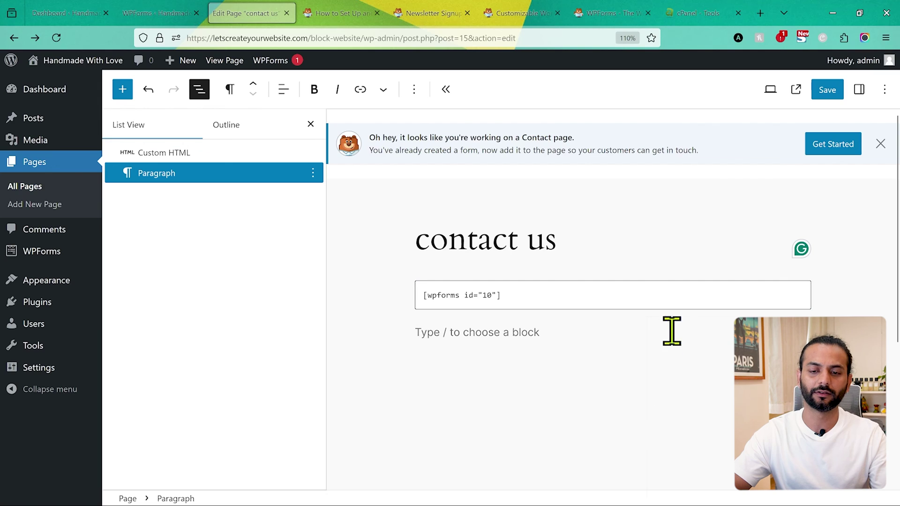
left_click(828, 92)
left_click(797, 89)
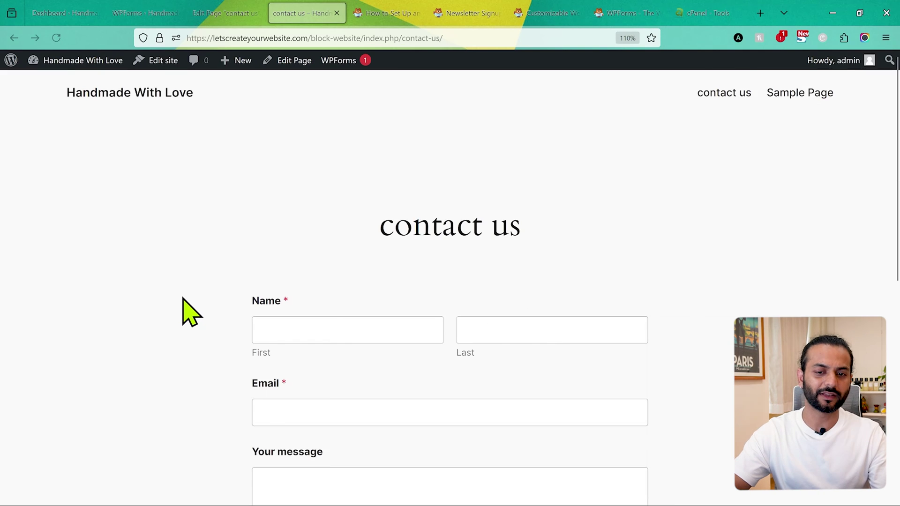
Scroll the WPForms forms overview listing Contact us form and Blank Form with their shortcodes.
scroll(181, 311, "down", 4)
scroll(182, 311, "up", 1)
scroll(182, 311, "down", 3)
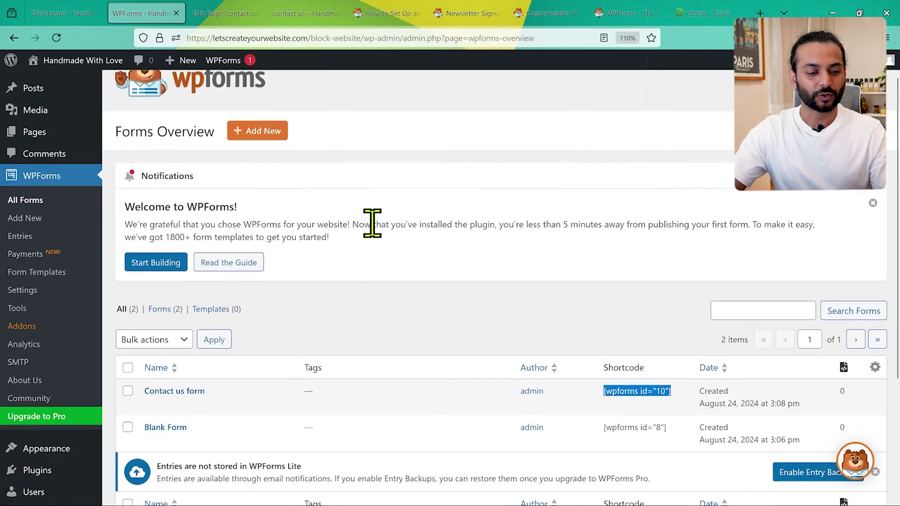
scroll(372, 223, "down", 1)
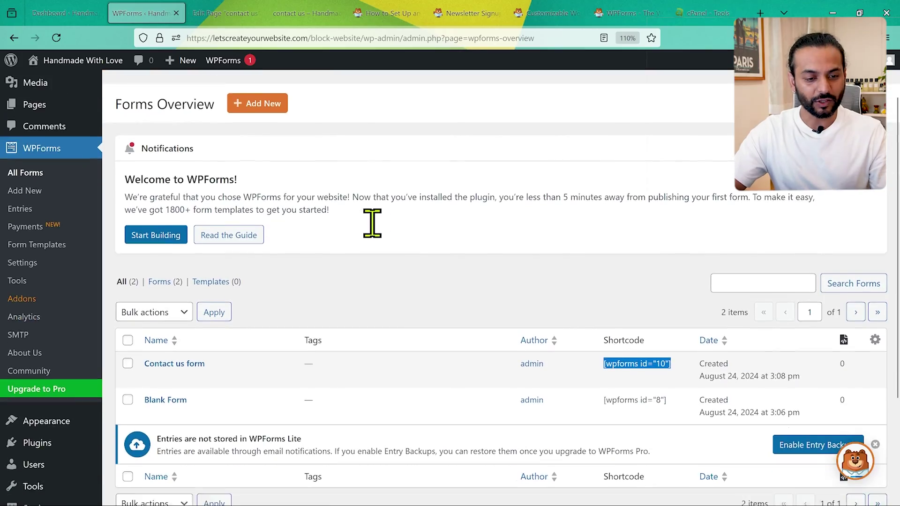
Install and activate WP Mail SMTP from the WPForms SMTP page and launch its setup wizard.
left_click(25, 330)
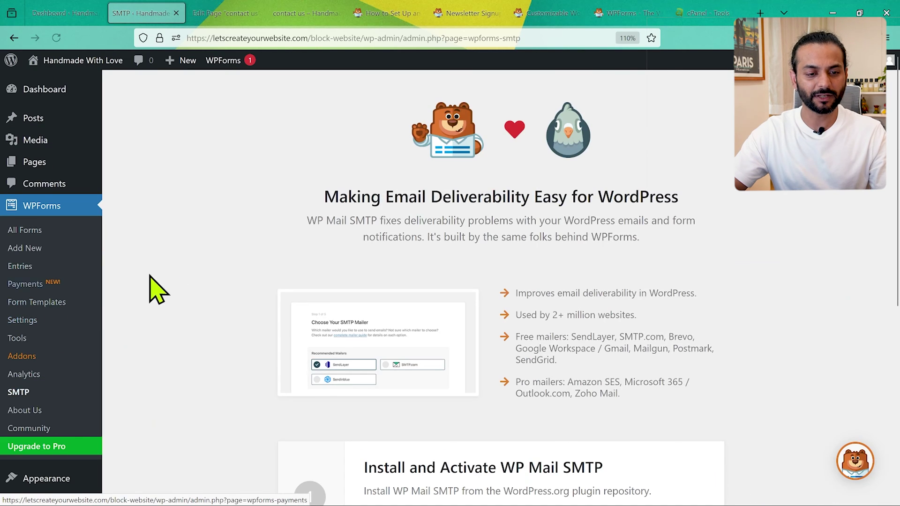
scroll(238, 285, "down", 5)
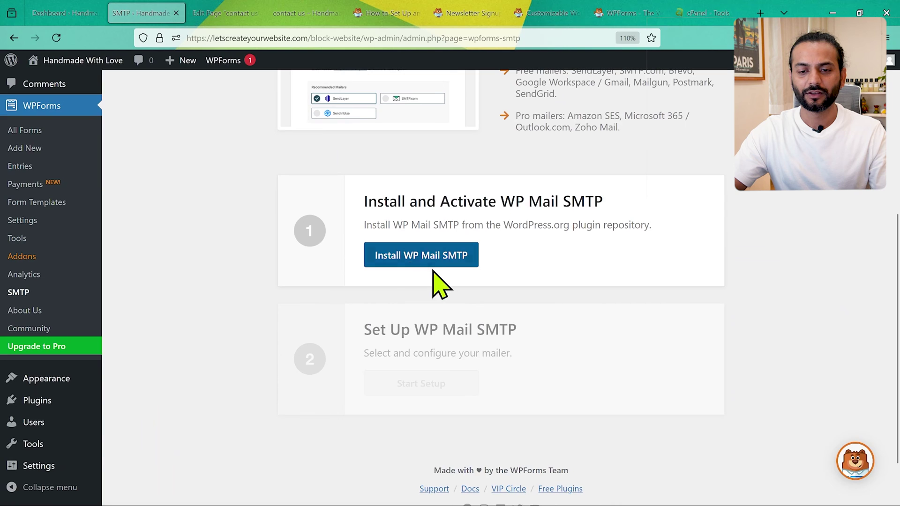
left_click(427, 258)
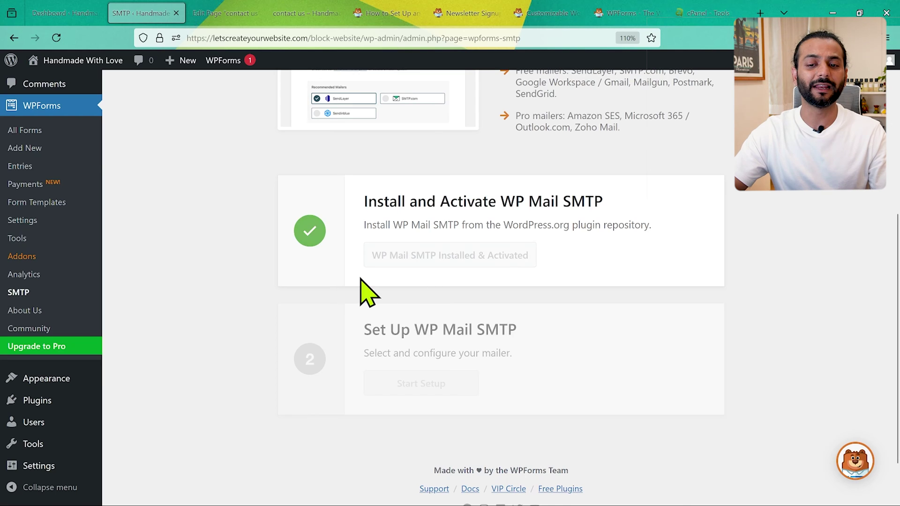
scroll(590, 281, "down", 1)
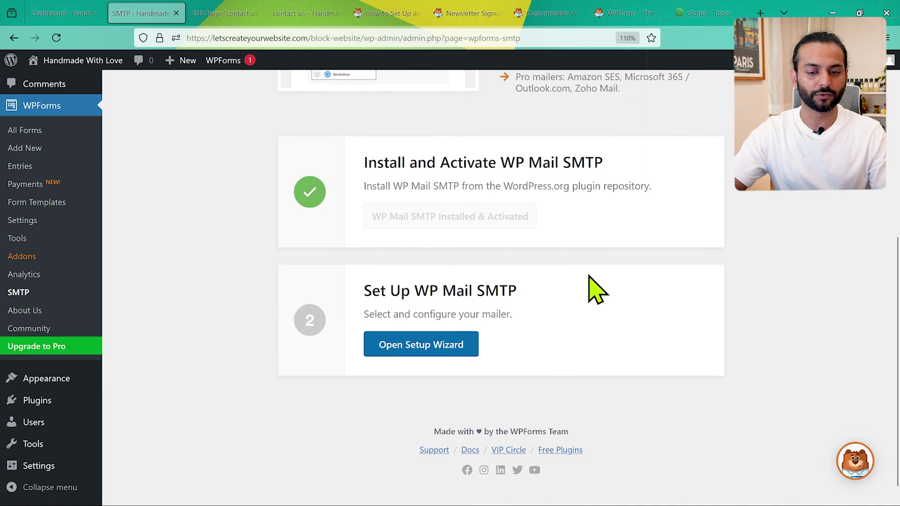
left_click(418, 347)
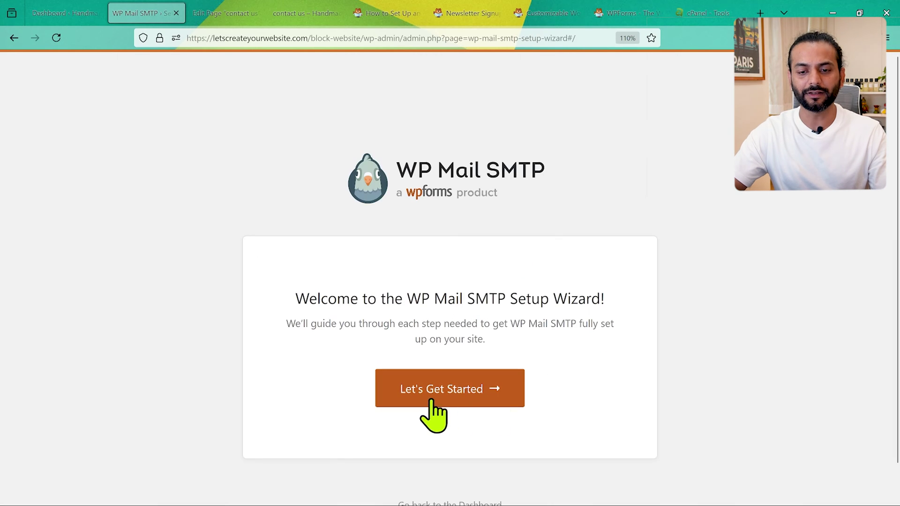
Start the WP Mail SMTP wizard, pick the Other SMTP mailer, and save to continue.
left_click(466, 390)
scroll(307, 342, "down", 4)
scroll(305, 342, "down", 5)
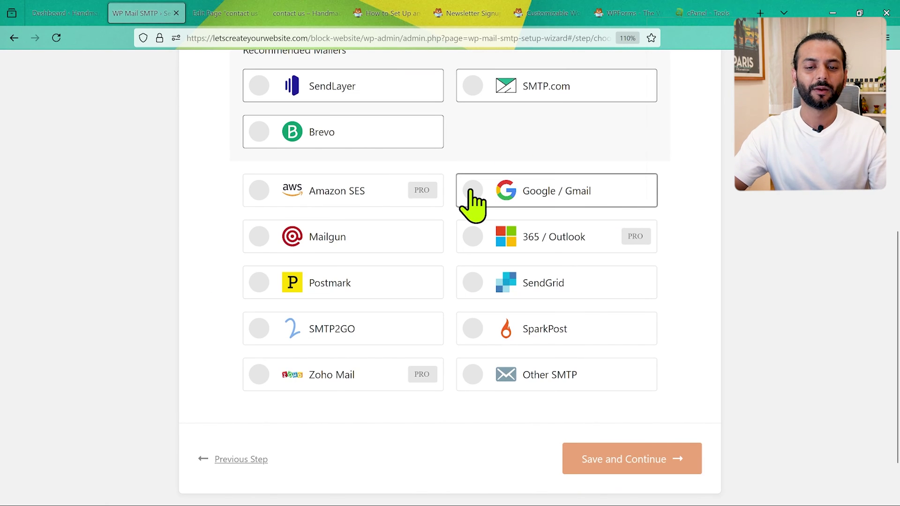
left_click(472, 375)
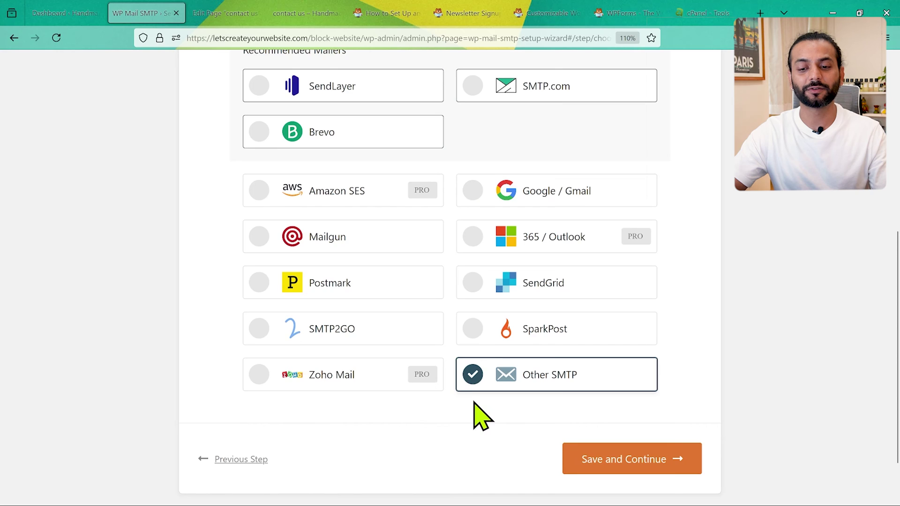
left_click(652, 459)
scroll(356, 337, "down", 2)
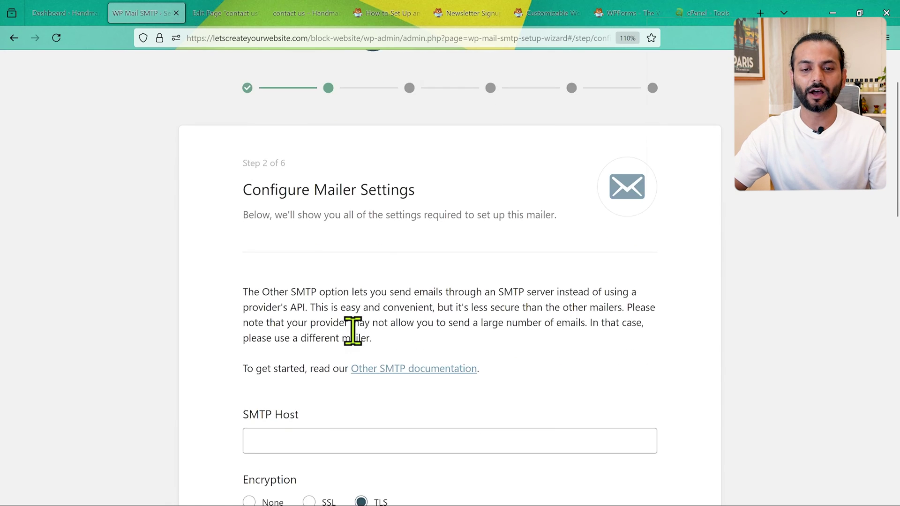
Look over the empty Configure Mailer Settings form, then go to the cPanel Tools page.
scroll(354, 334, "down", 5)
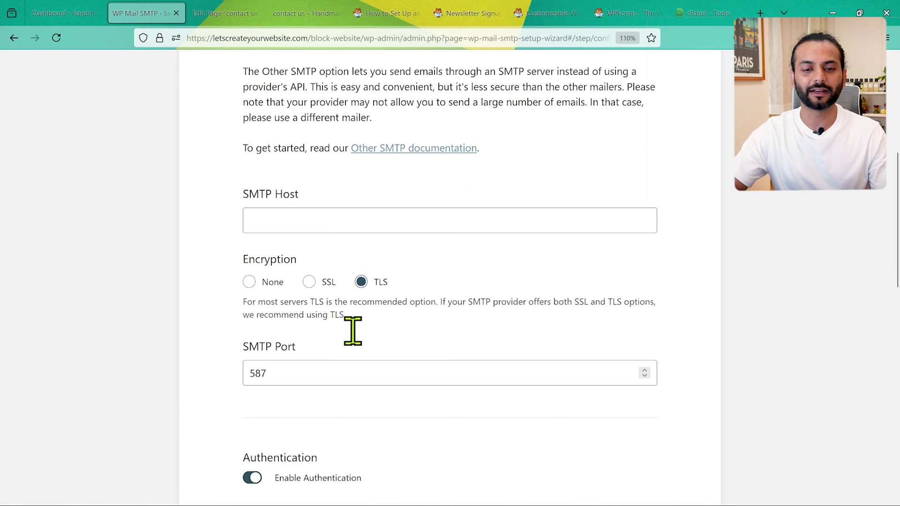
scroll(355, 334, "down", 1)
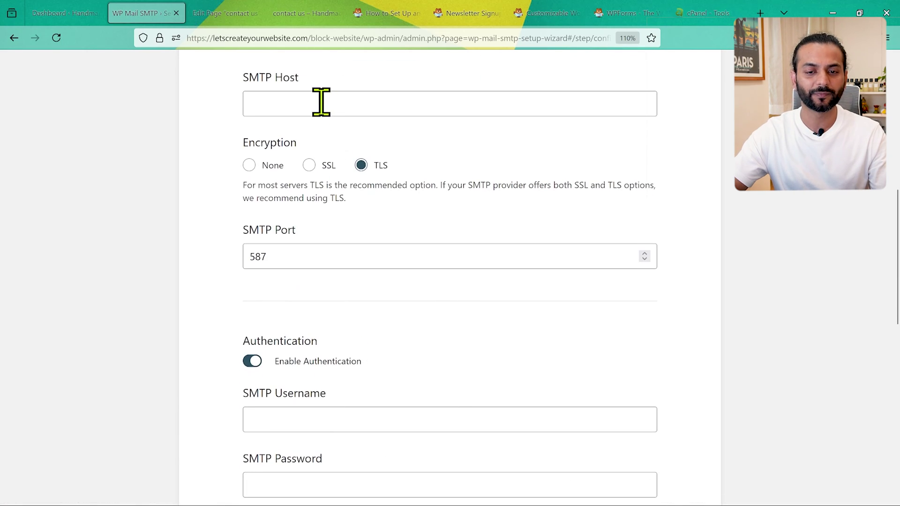
scroll(326, 261, "down", 2)
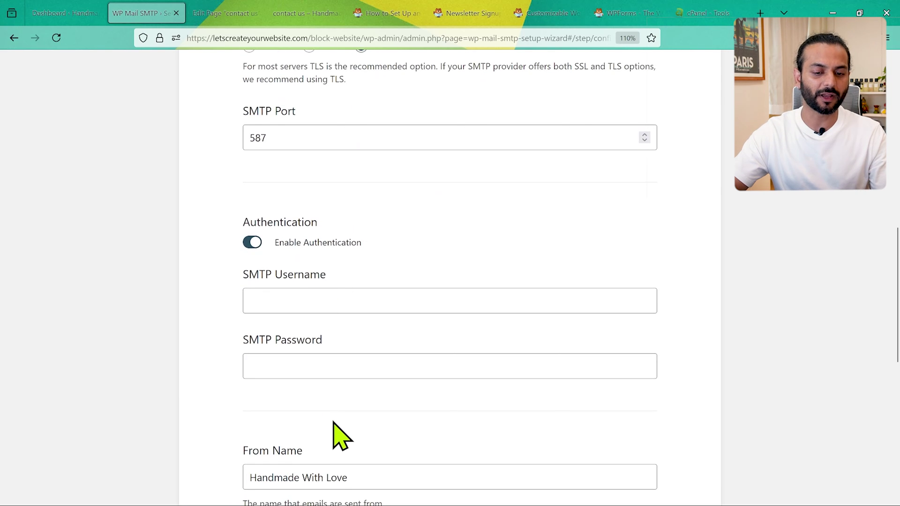
scroll(340, 436, "down", 1)
scroll(341, 436, "up", 3)
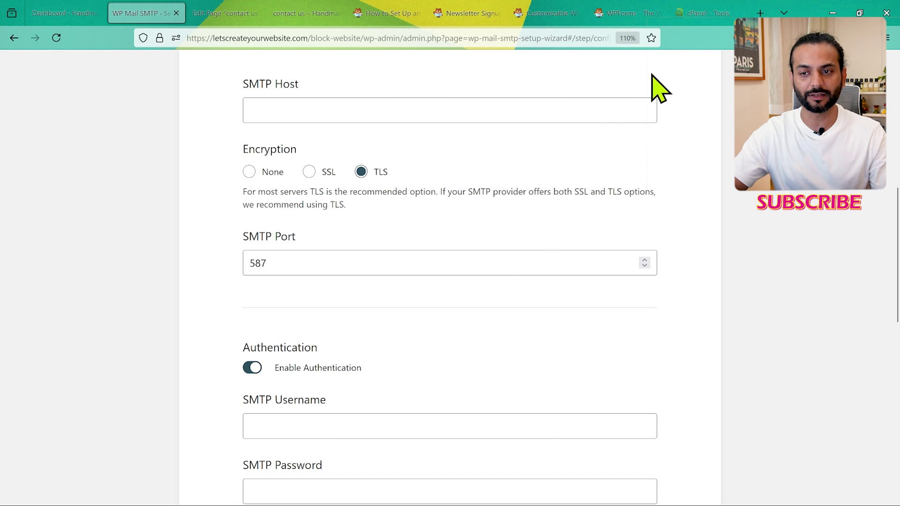
left_click(690, 13)
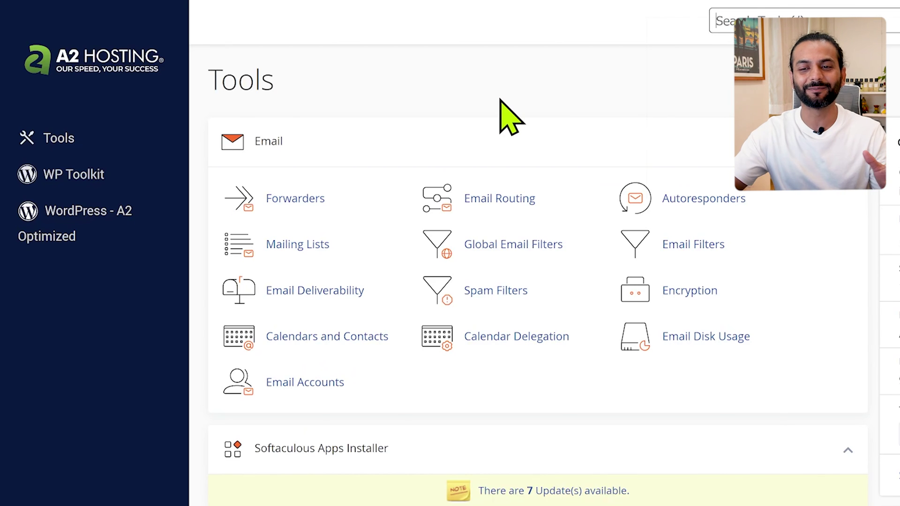
Look up the support mailbox's manual mail client settings under cPanel Email Accounts > Connect Devices.
type("ema")
scroll(448, 297, "down", 3)
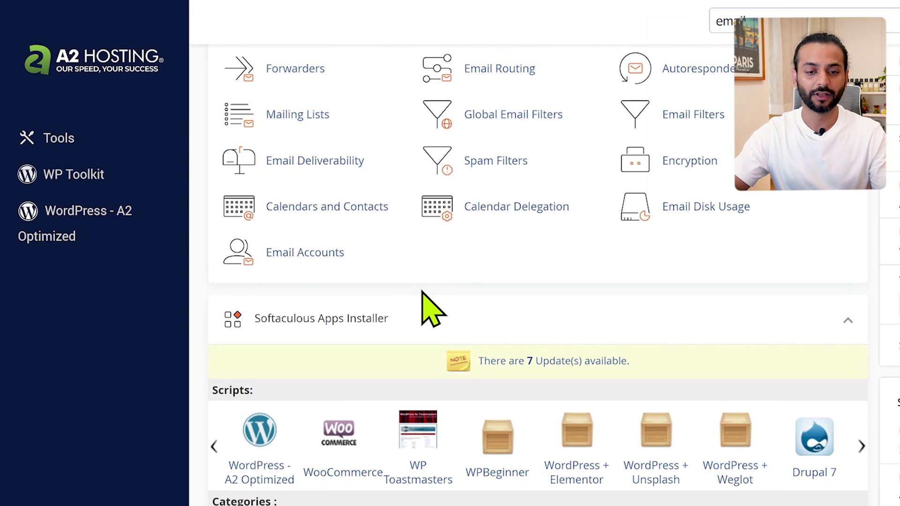
left_click(289, 253)
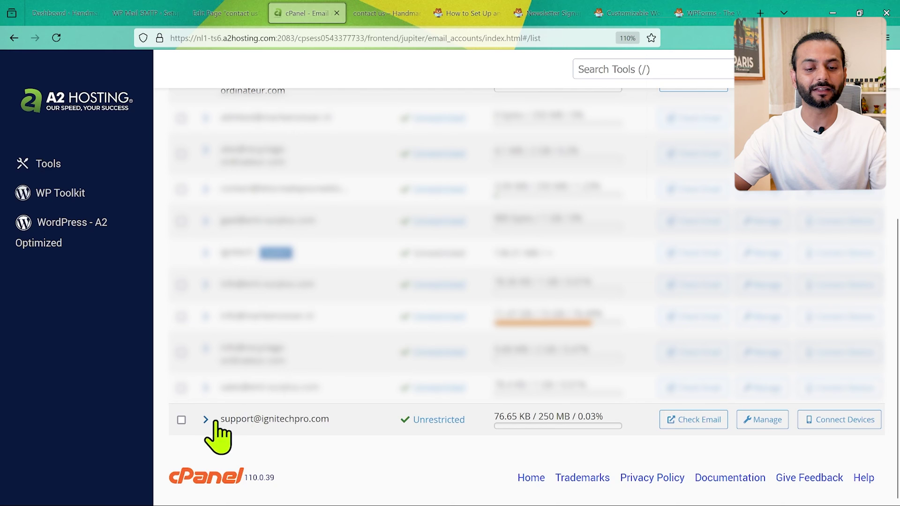
left_click(830, 420)
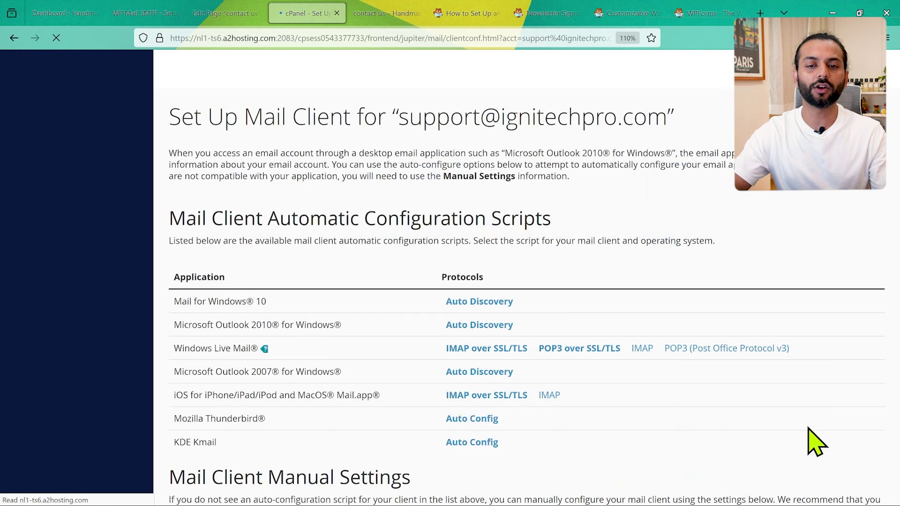
scroll(479, 424, "down", 1)
scroll(477, 427, "down", 7)
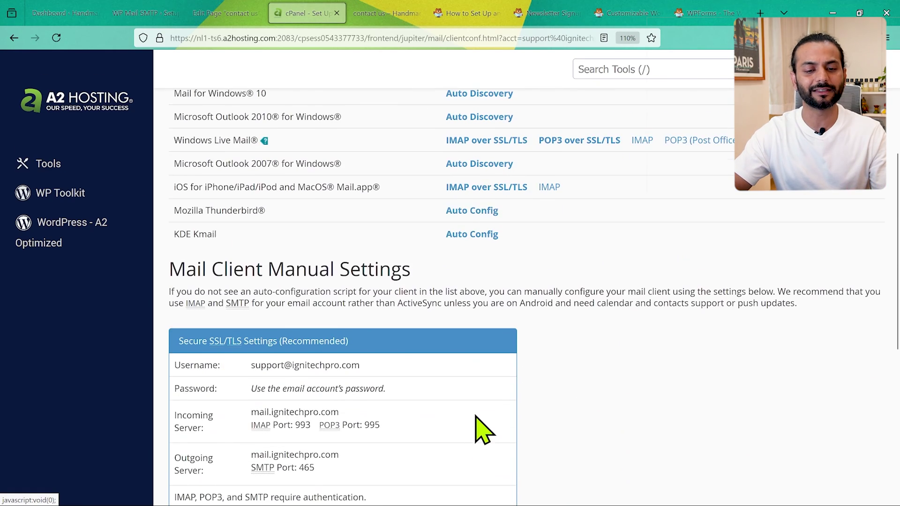
scroll(476, 416, "up", 1)
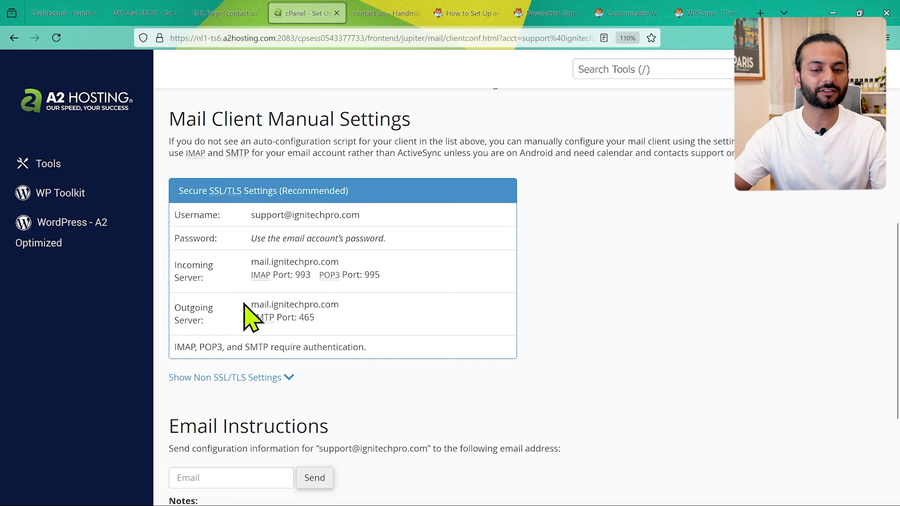
left_click_drag(127, 14, 207, 14)
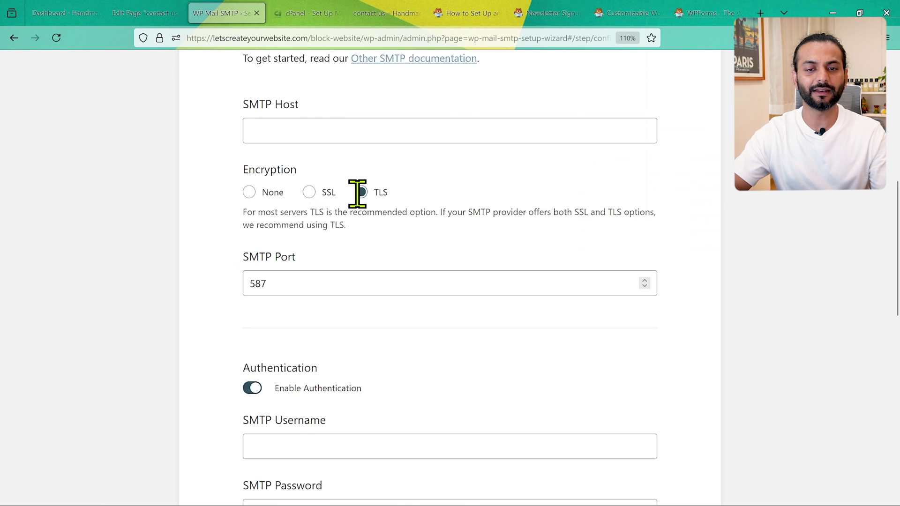
Copy the server host mail.ignitechpro.com from cPanel into the SMTP Host field.
scroll(358, 192, "up", 1)
left_click(311, 181)
left_click(303, 15)
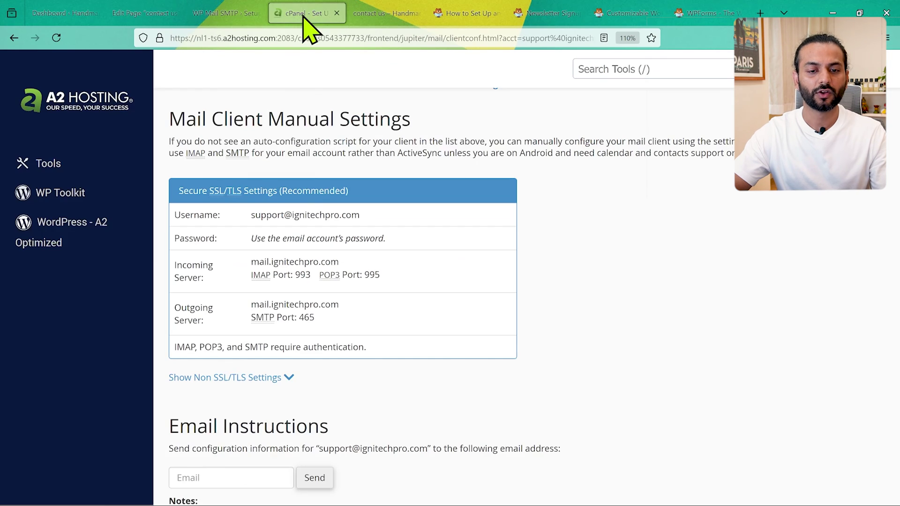
left_click_drag(252, 261, 342, 263)
key("ctrl+c")
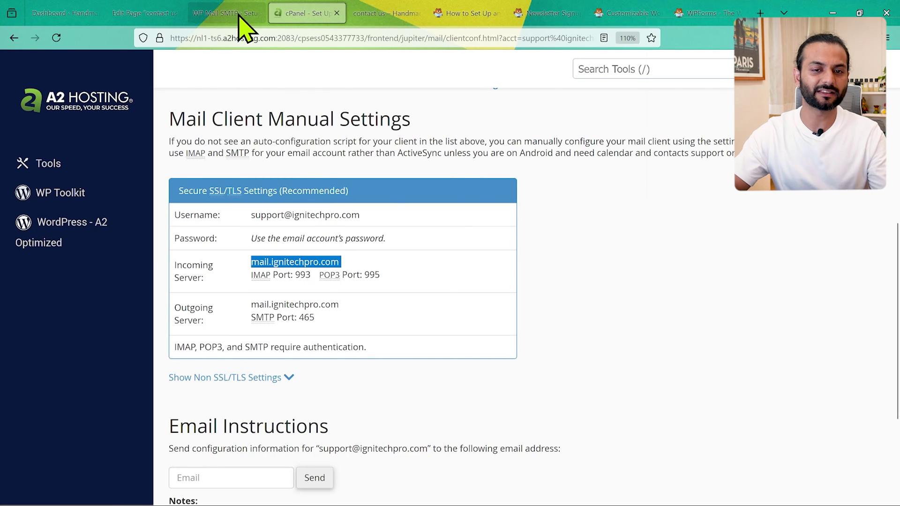
left_click(238, 14)
key("ctrl+v")
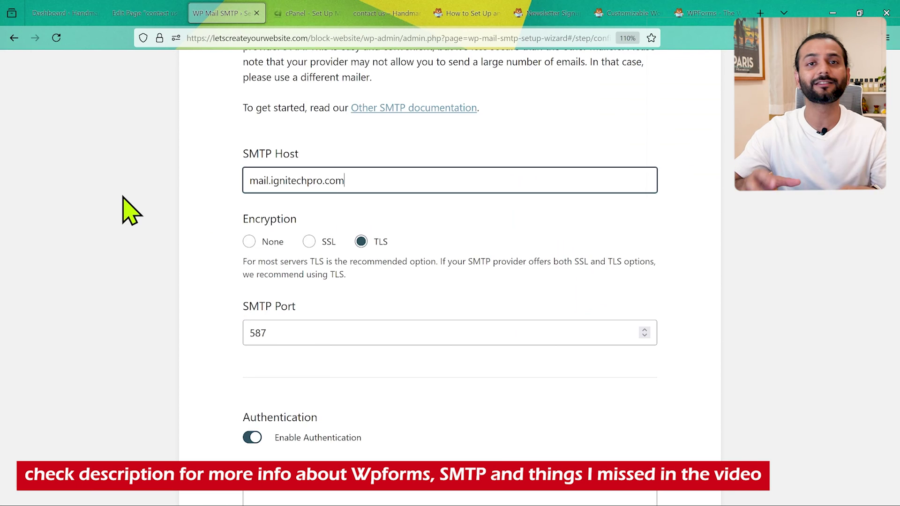
Keep TLS encryption and set the SMTP Port to 465 from cPanel's settings.
left_click(361, 240)
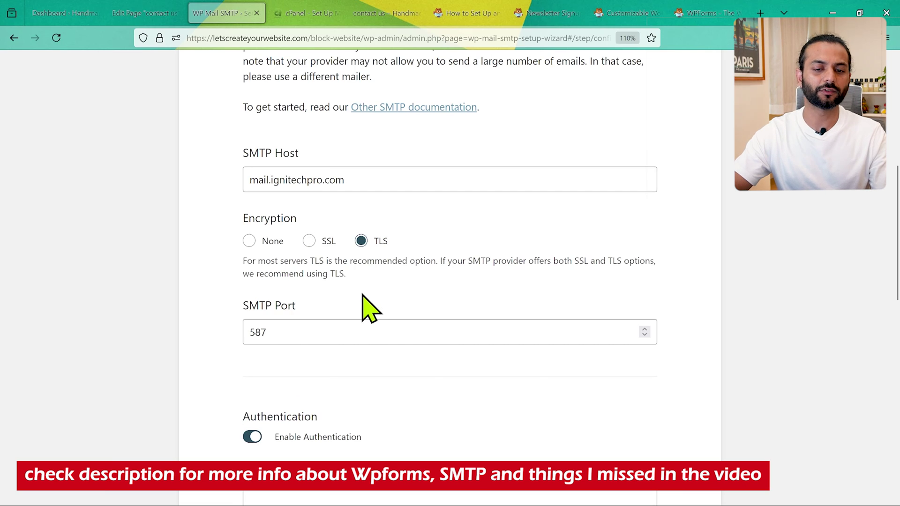
left_click(300, 13)
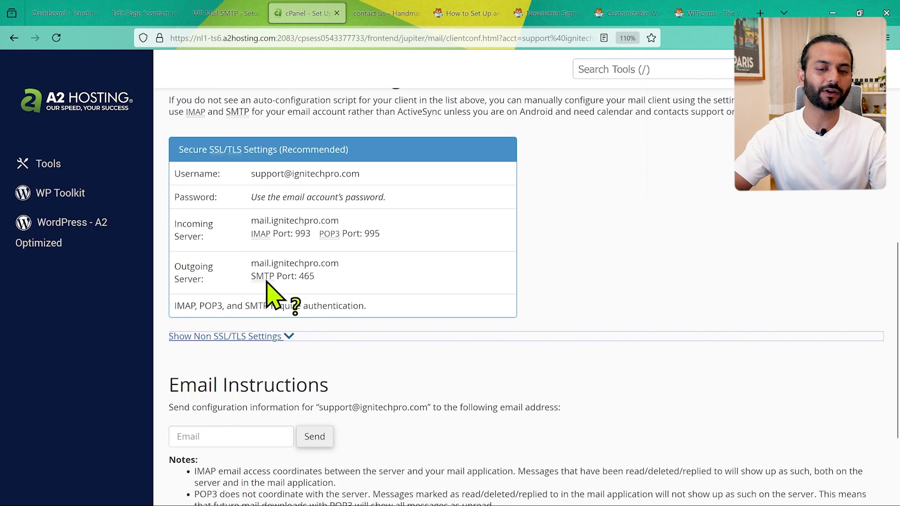
double_click(300, 276)
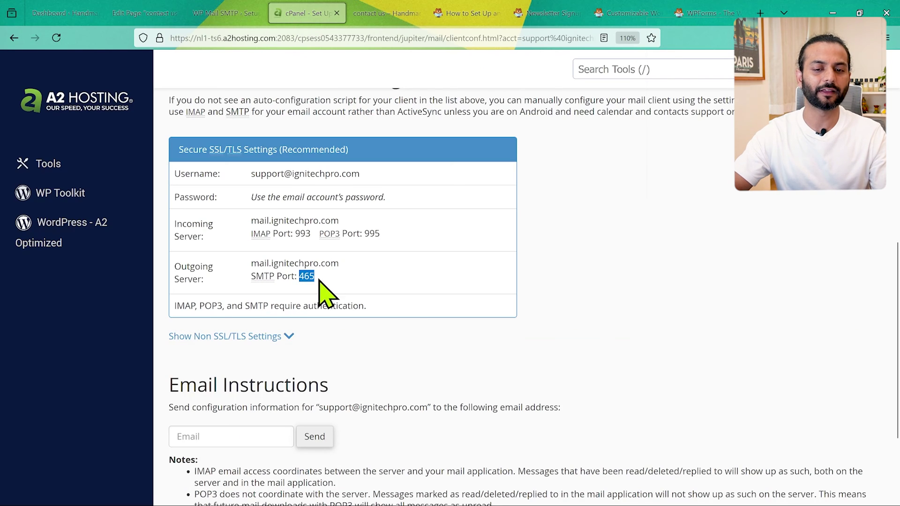
left_click(237, 14)
left_click(312, 335)
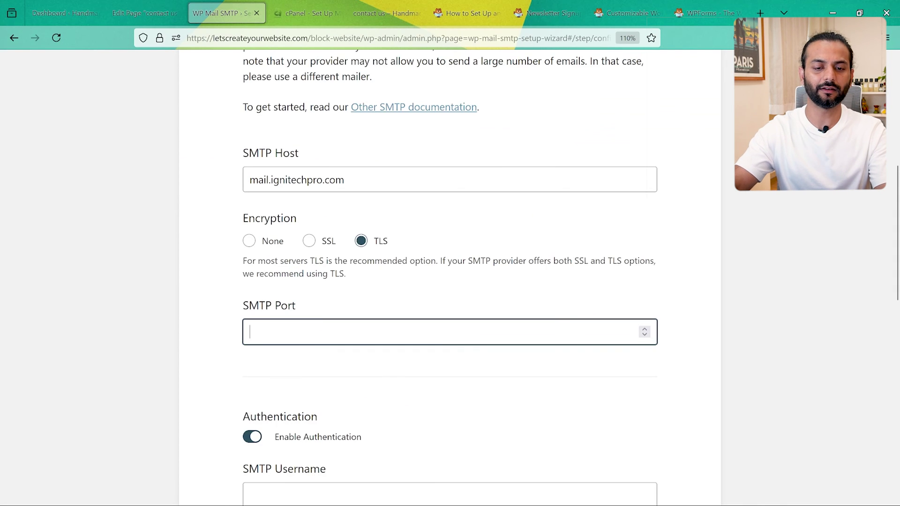
left_click(202, 397)
scroll(202, 398, "down", 5)
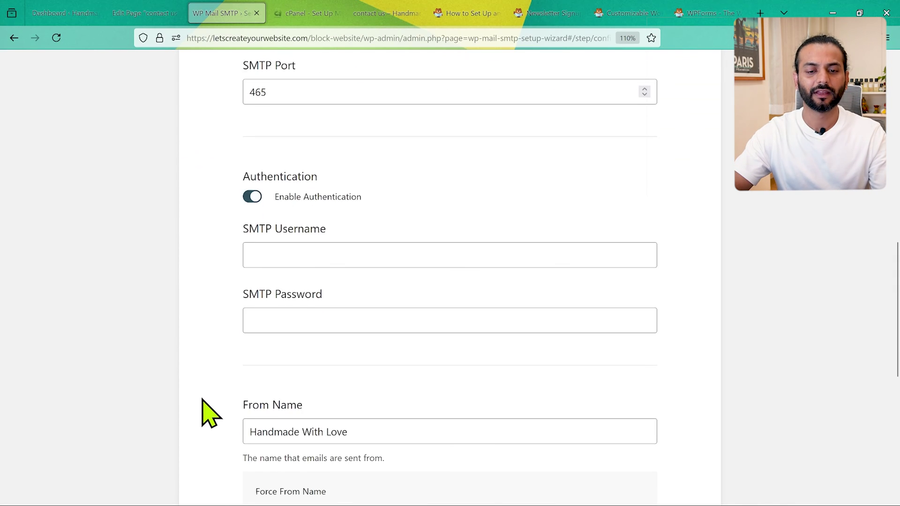
left_click(335, 252)
Copy the mailbox username from cPanel into SMTP Username and fill in the mailbox password.
left_click(311, 13)
left_click_drag(360, 174, 254, 178)
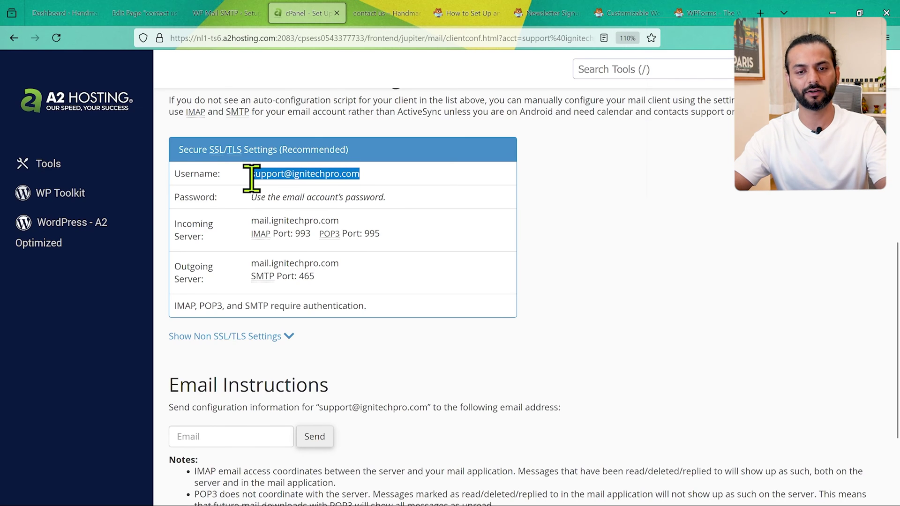
left_click(223, 19)
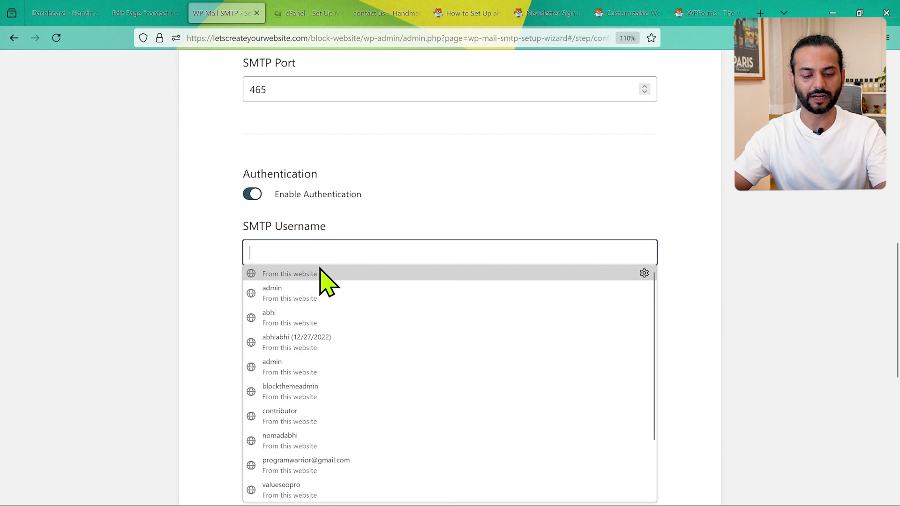
key("ctrl+v")
left_click(291, 315)
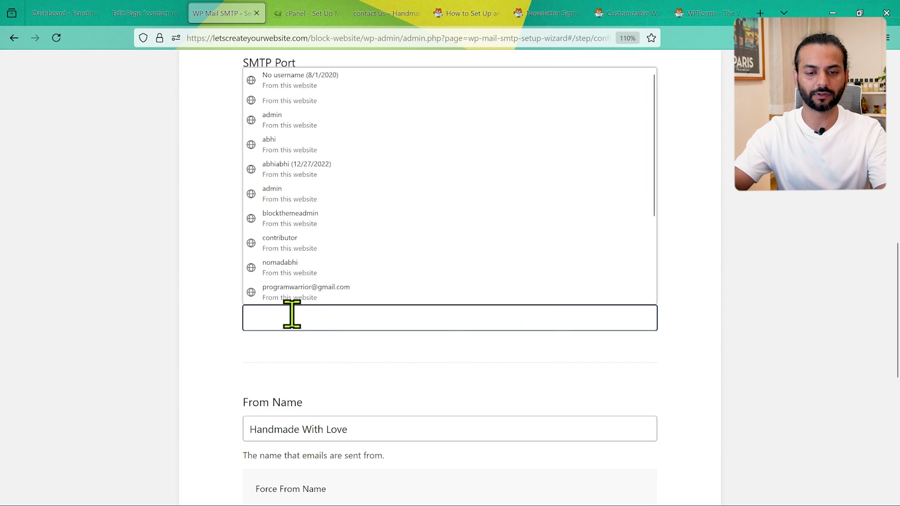
key("ctrl+v")
scroll(296, 378, "down", 5)
Set From Name to 'admin' and From Email to the support mailbox, then save and continue.
left_click(382, 203)
left_click_drag(382, 203, 231, 203)
type("a")
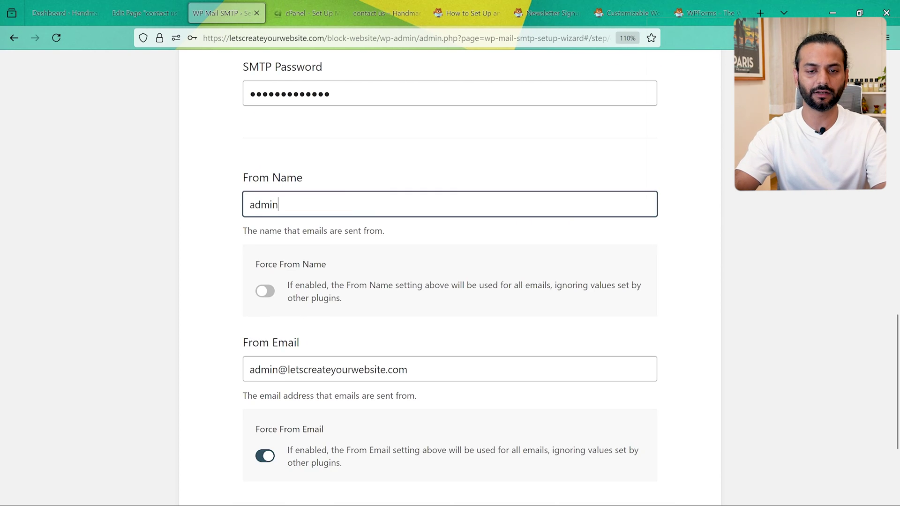
scroll(246, 257, "down", 3)
left_click(456, 213)
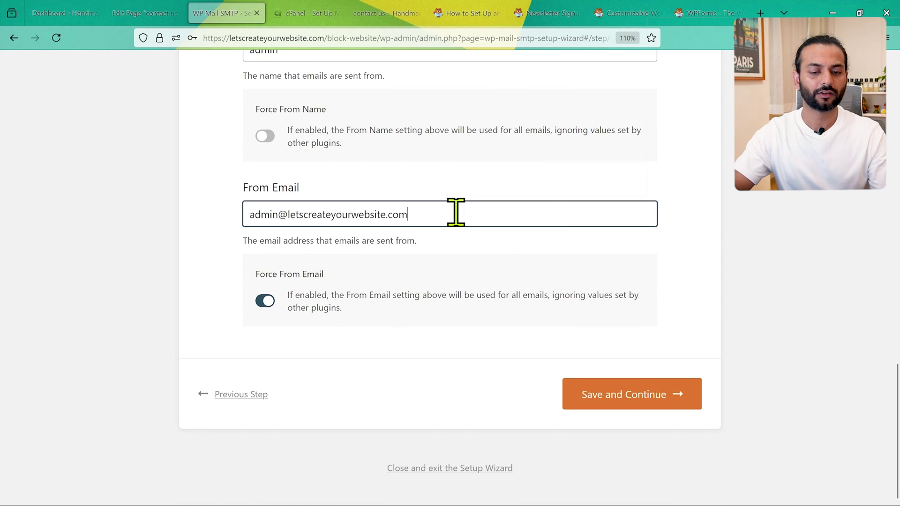
key("ctrl+a")
key("BackSpace")
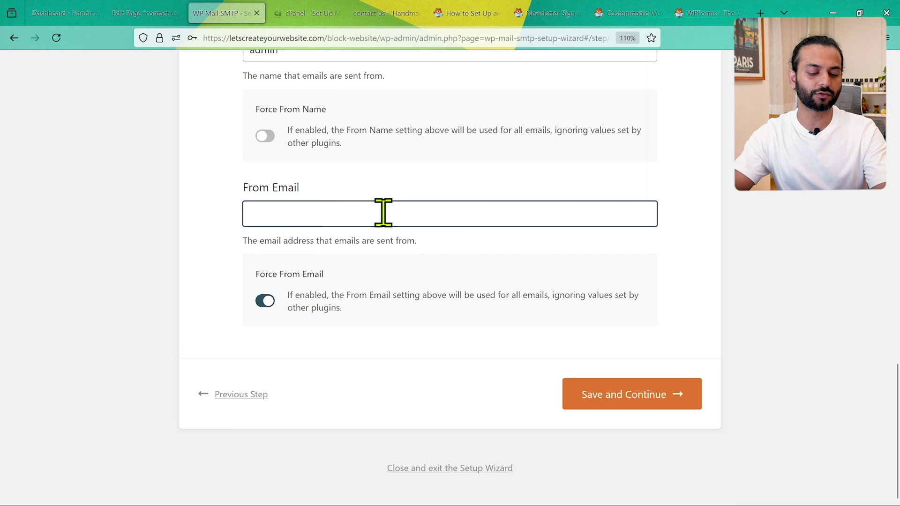
left_click(427, 350)
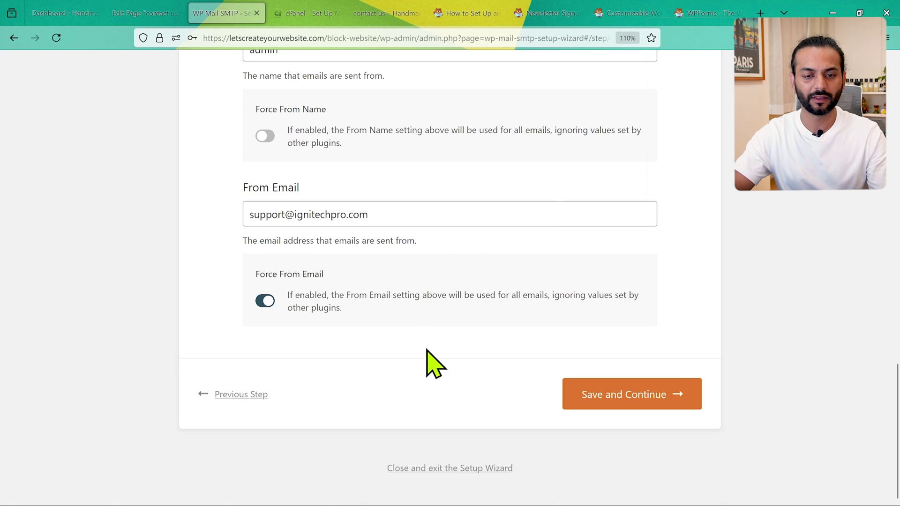
left_click(620, 394)
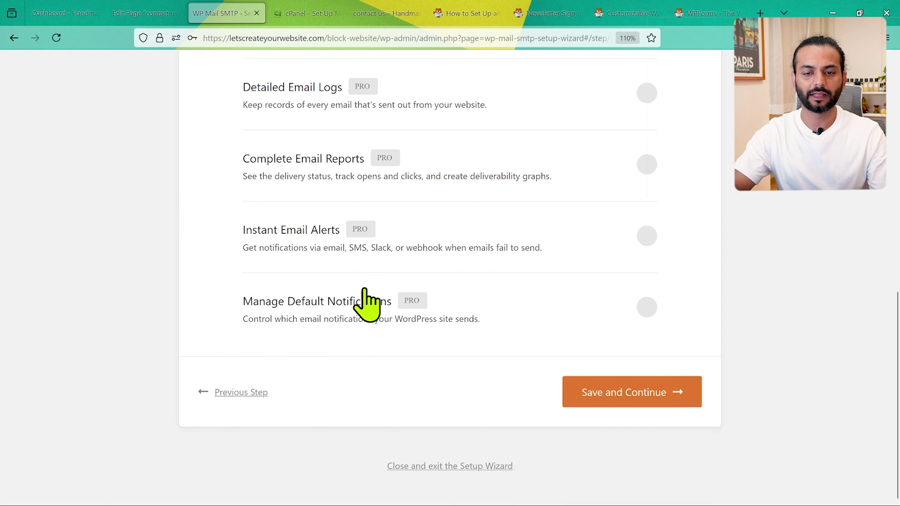
Skip past the recommendations and licence steps to reach the mailer configuration check.
left_click(640, 404)
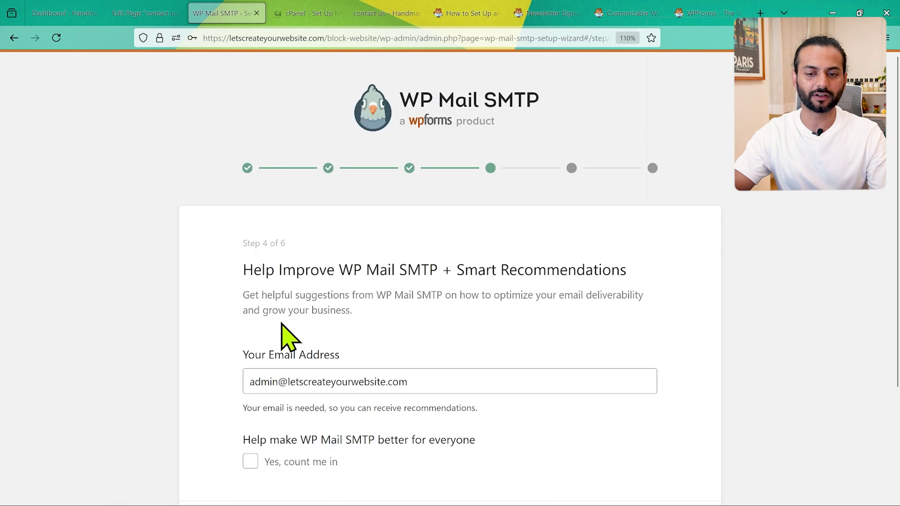
scroll(281, 323, "down", 3)
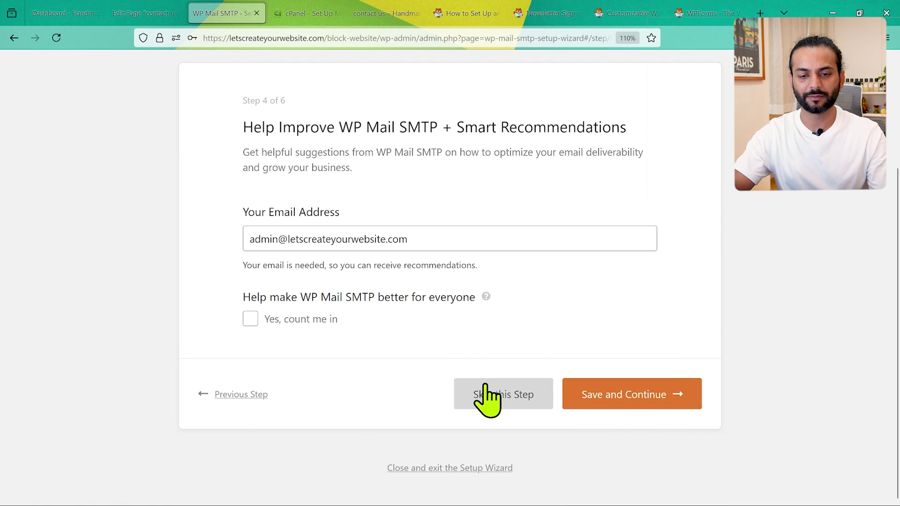
left_click(511, 395)
left_click(656, 433)
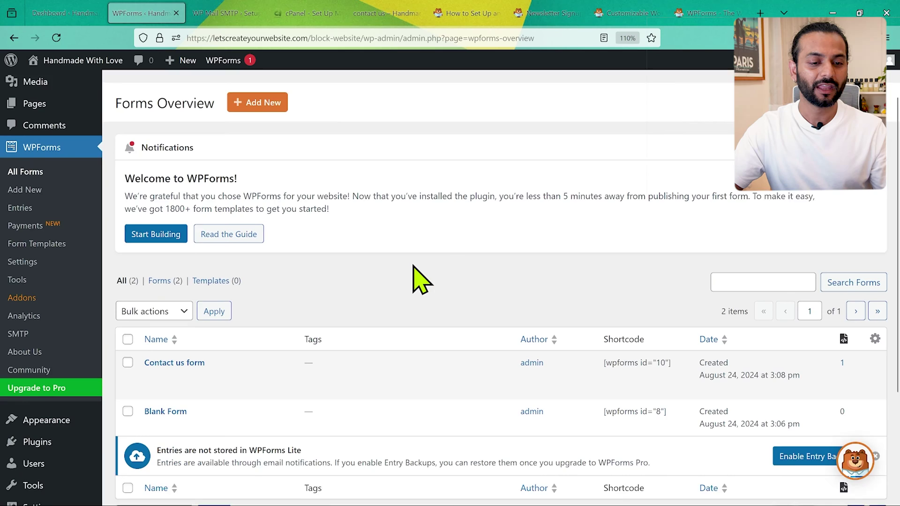
Open the WPForms Entries page and read its notice that WPForms Lite does not store entries.
scroll(413, 277, "down", 1)
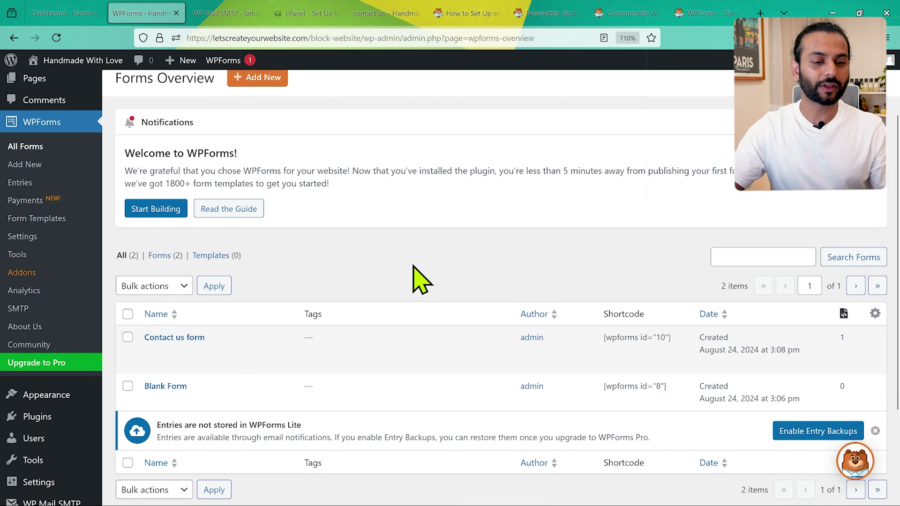
left_click(23, 182)
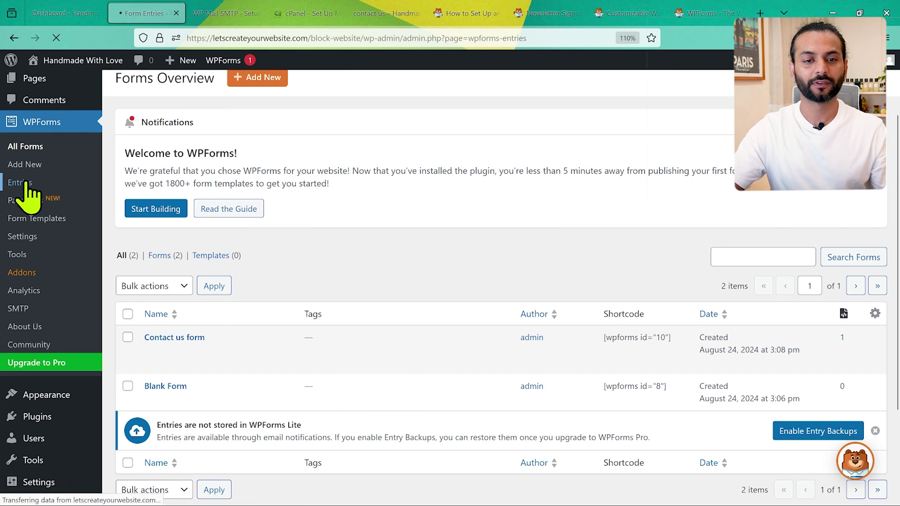
scroll(572, 339, "down", 2)
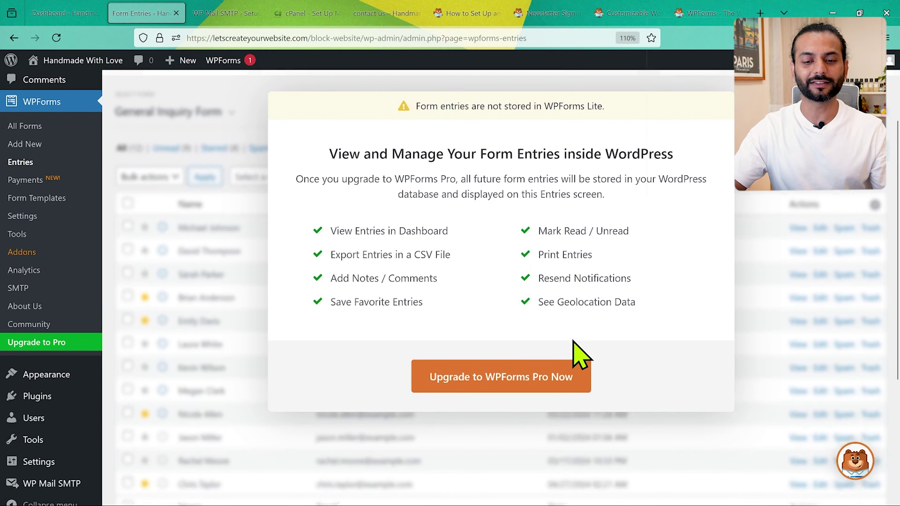
scroll(573, 342, "up", 2)
scroll(206, 244, "down", 5)
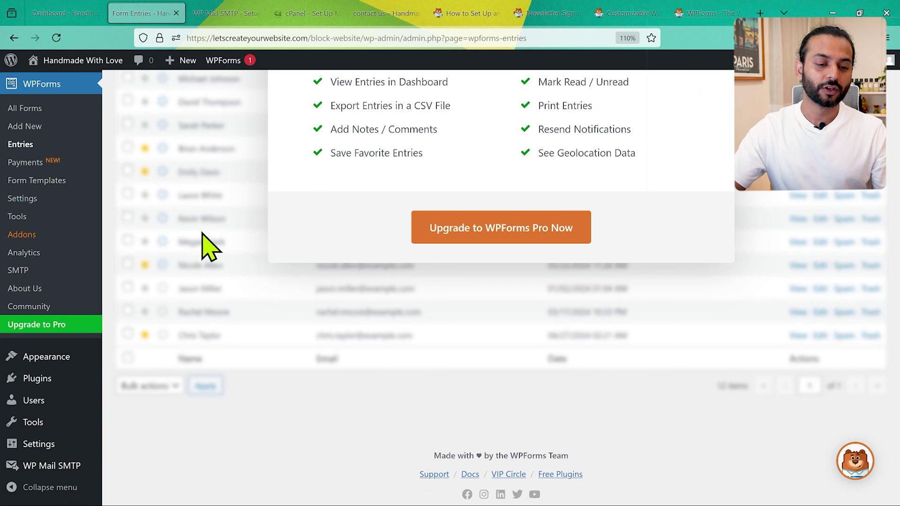
mouse_move(75, 378)
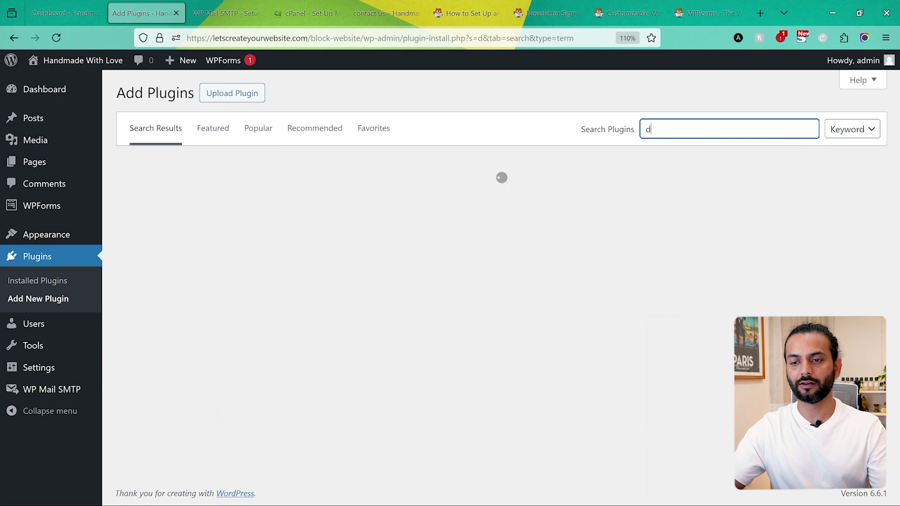
Install and activate 'Database Addon For WPForm', then view both forms in the WPForms DB list.
type("Database Addon For WPForm")
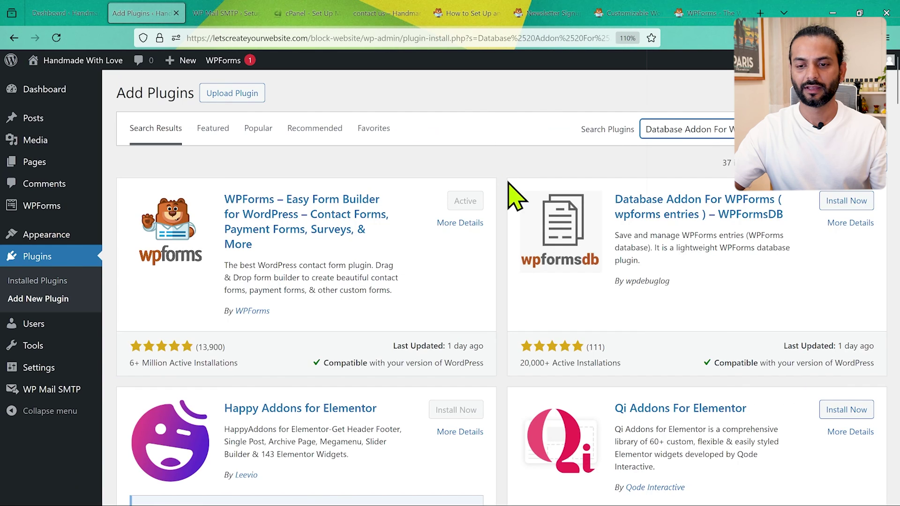
left_click(849, 201)
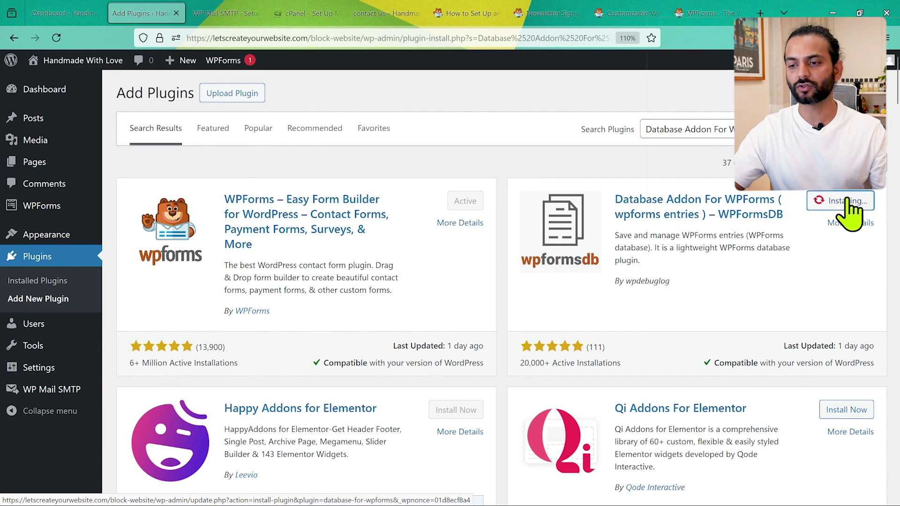
left_click(850, 201)
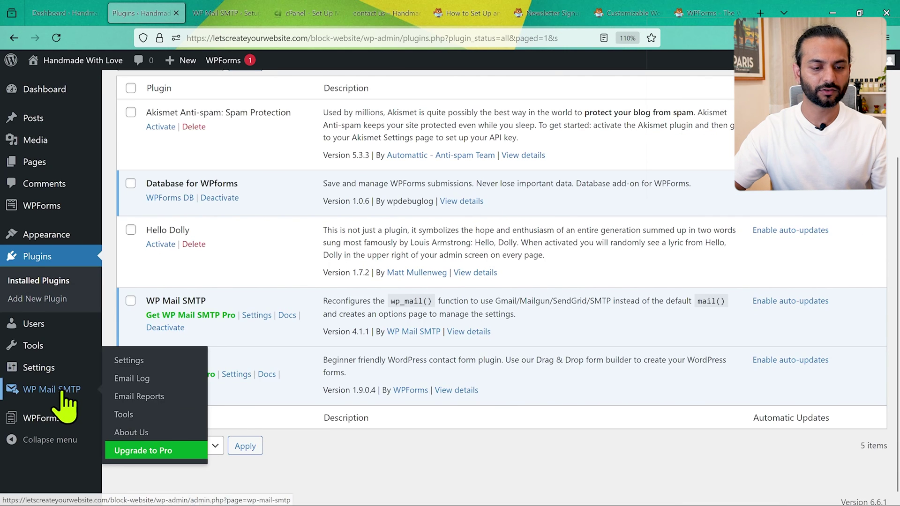
left_click(59, 417)
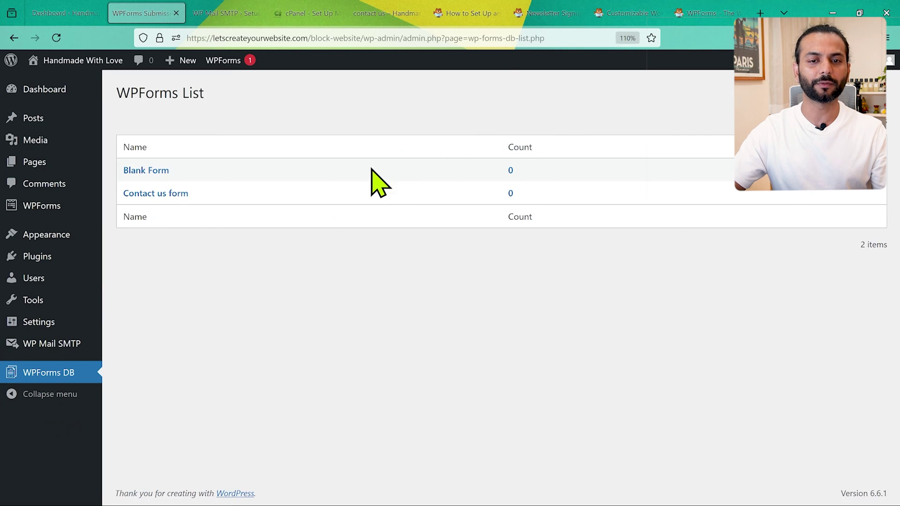
Send a test message with a sample name and e-mail from the Contact page, then reload WPForms DB.
left_click(383, 15)
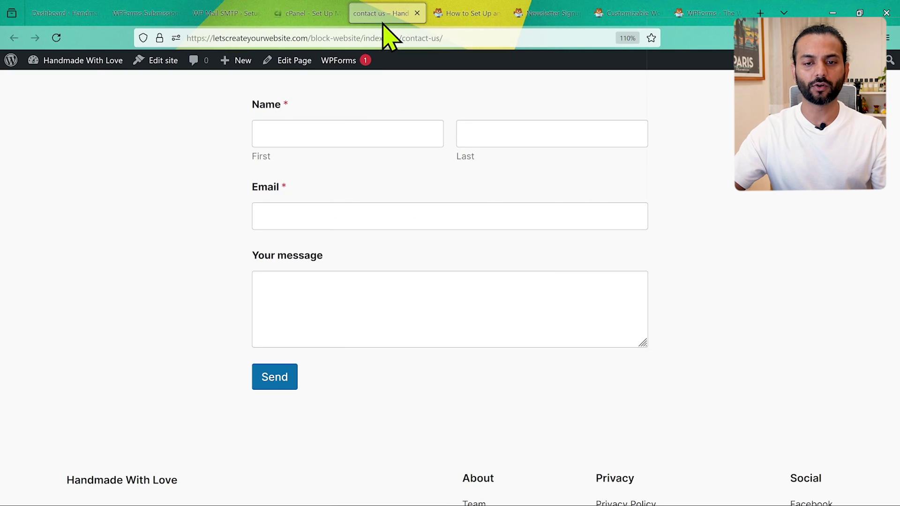
left_click(342, 133)
key("Tab")
left_click(329, 216)
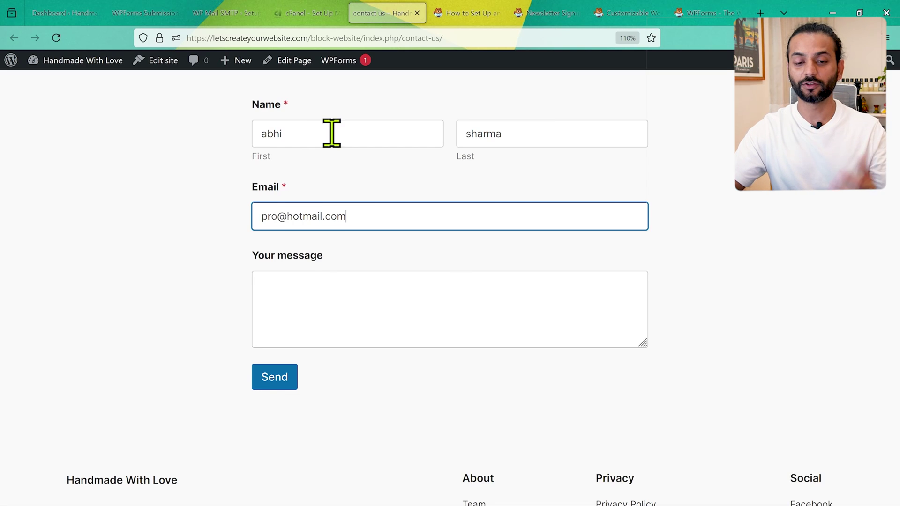
left_click(313, 318)
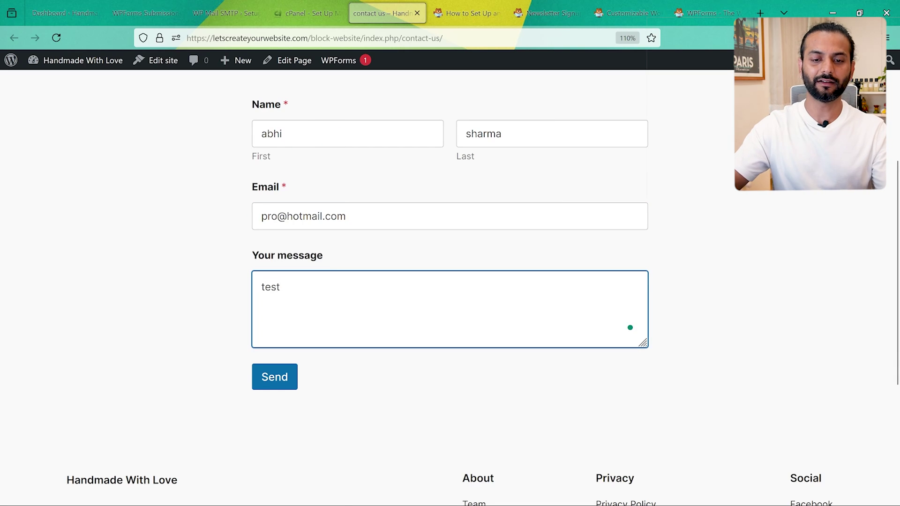
left_click(275, 380)
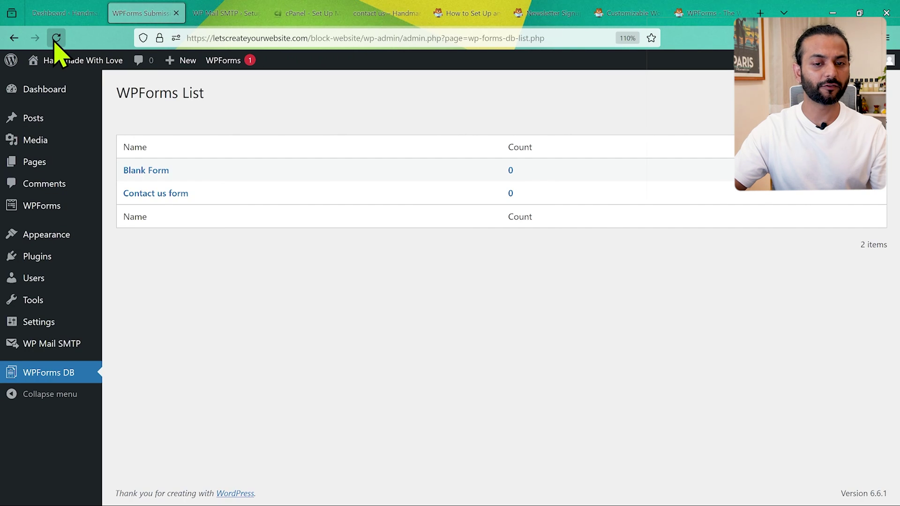
left_click(56, 37)
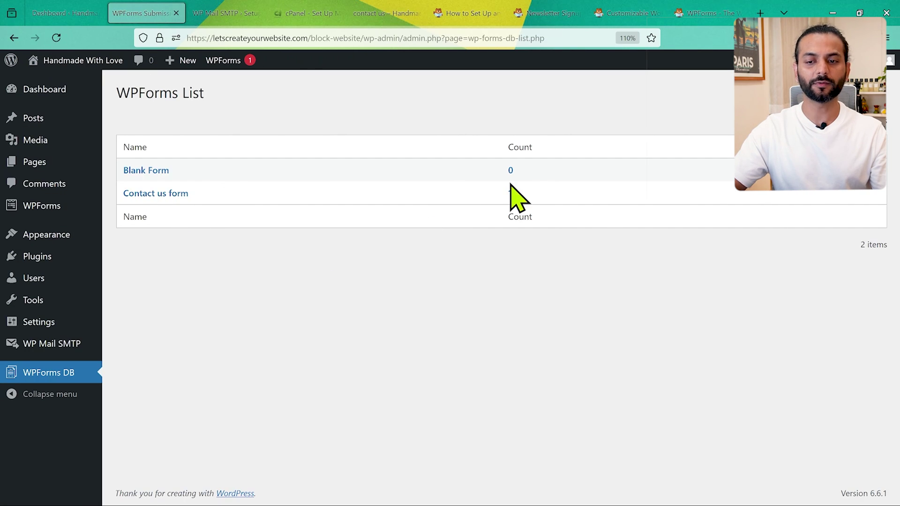
Open the Contact us form's stored entries in WPForms DB, return to the list, and reopen them.
left_click(161, 193)
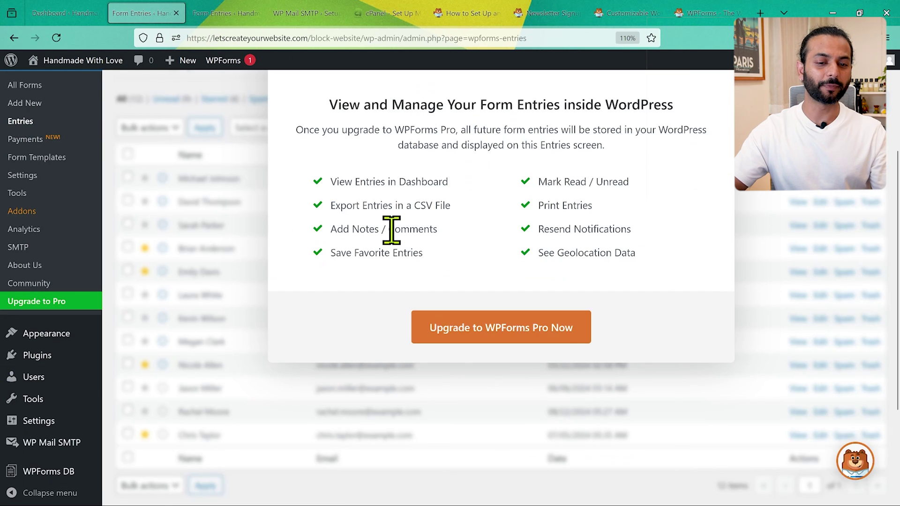
scroll(393, 236, "down", 5)
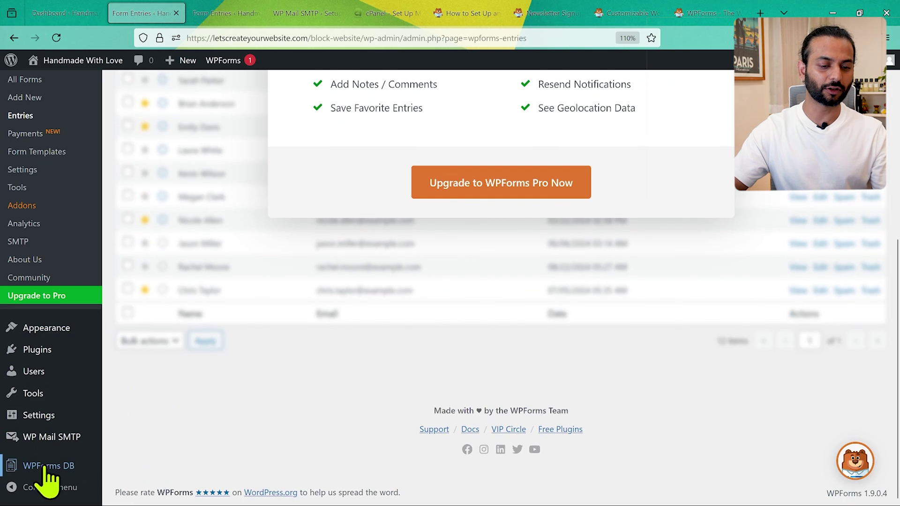
left_click(45, 475)
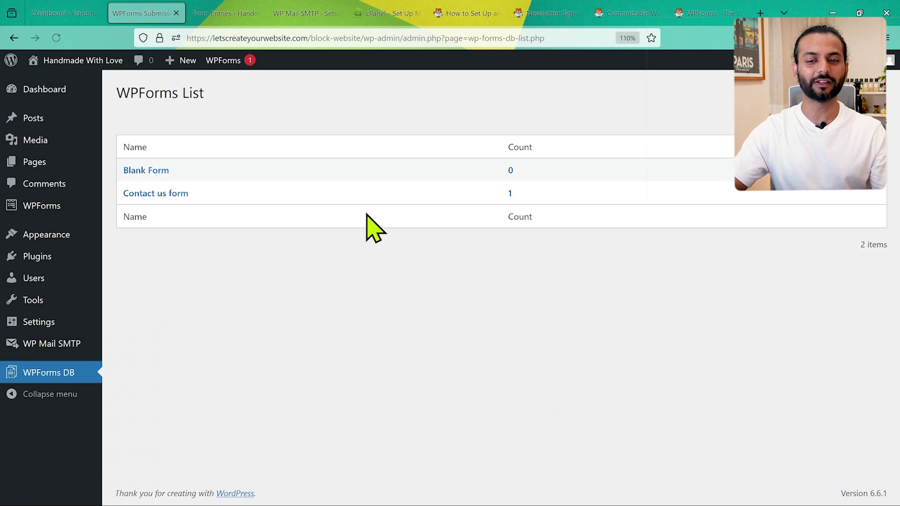
left_click(154, 193)
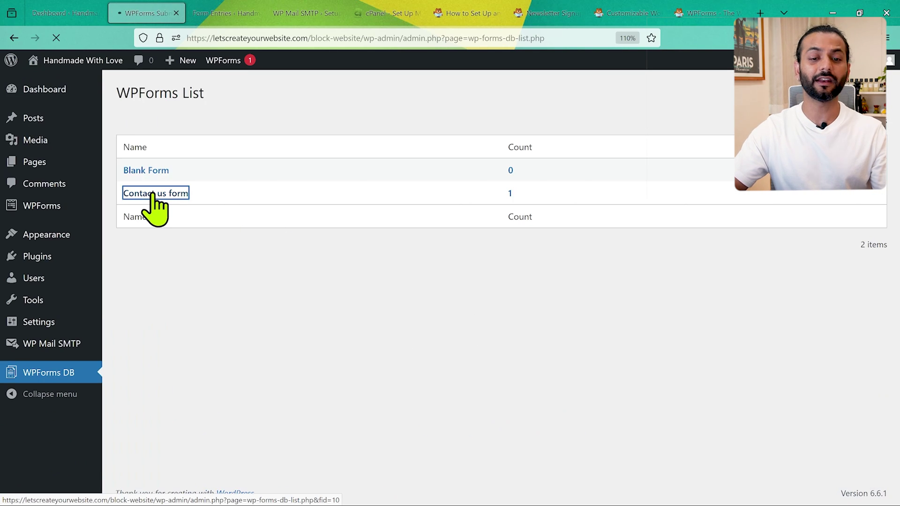